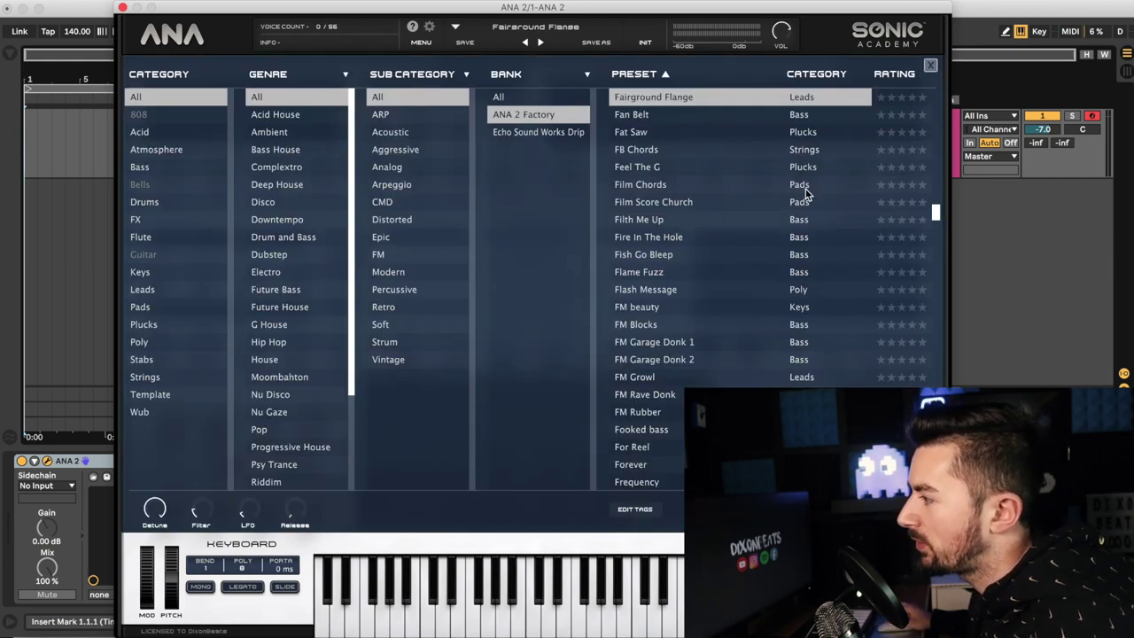
# Look through the ANA 2 Factory bank's presets and return to the synth's main view
pyautogui.scroll(-5, 806, 193)
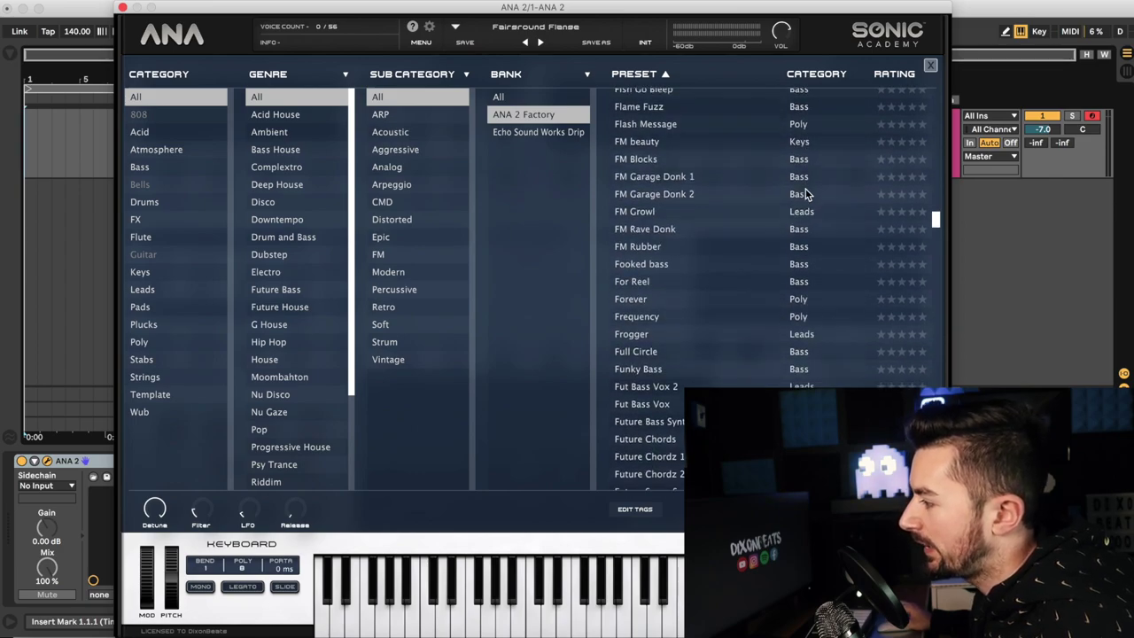
pyautogui.scroll(-20, 806, 194)
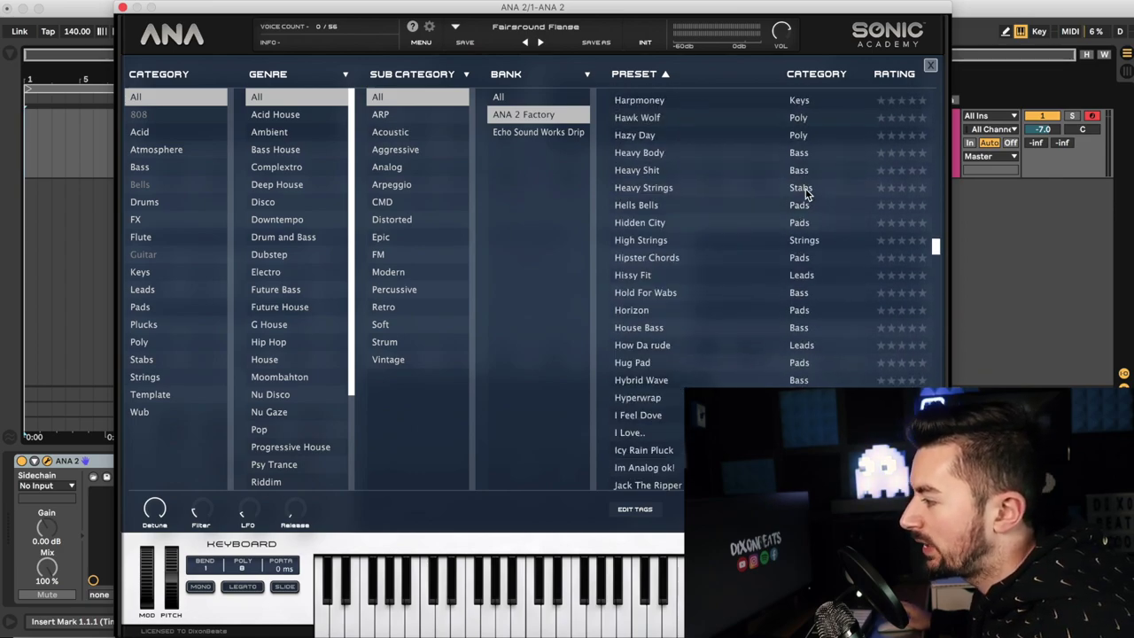
pyautogui.scroll(-1, 807, 195)
pyautogui.scroll(-20, 806, 194)
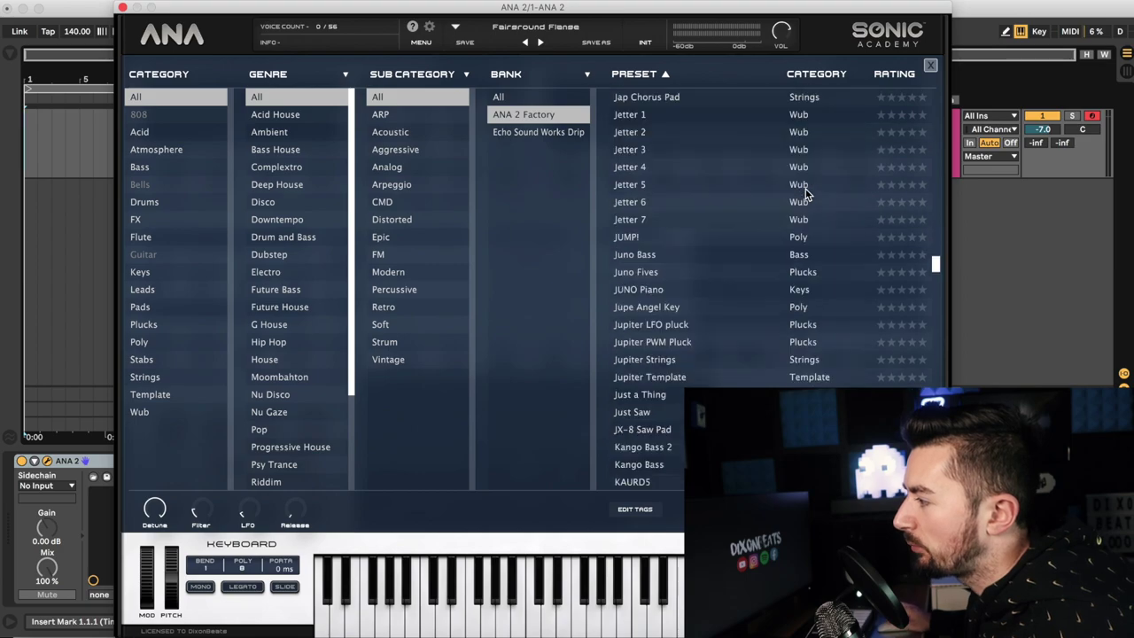
pyautogui.scroll(20, 806, 194)
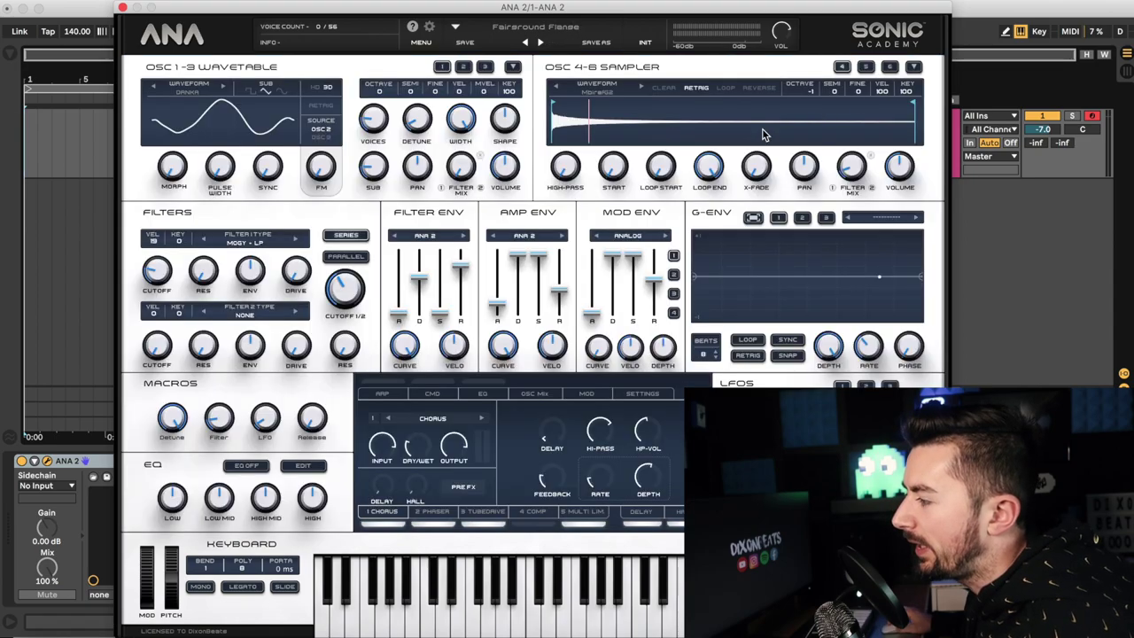
pyautogui.click(929, 66)
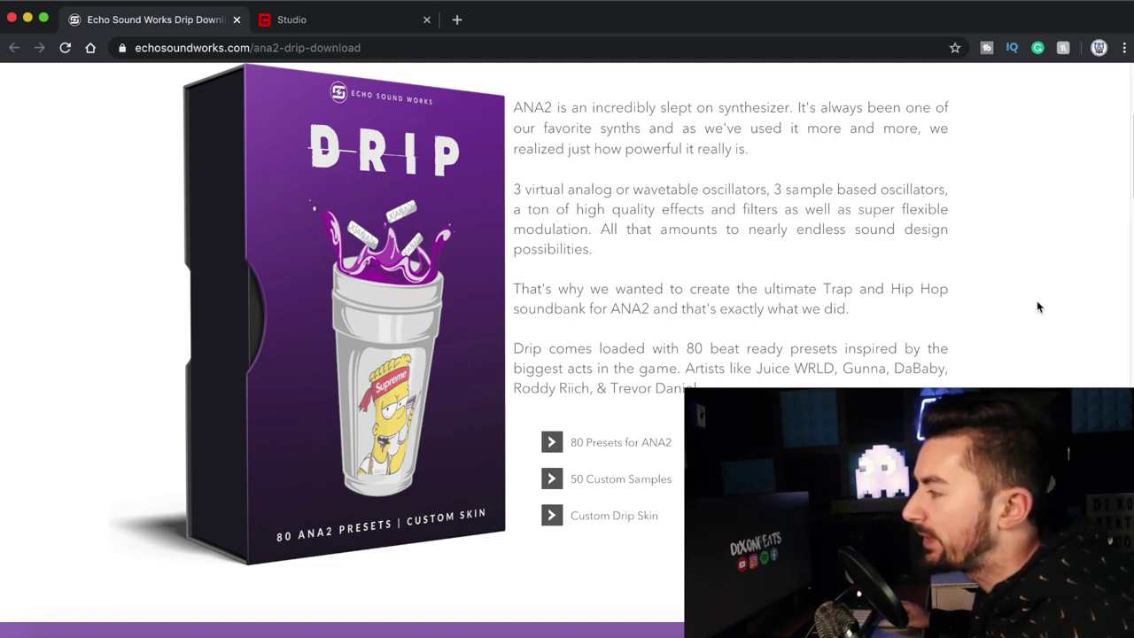
# Switch to the web browser and review the download options and description on the Echo Sound Works Drip page
pyautogui.scroll(3, 1038, 306)
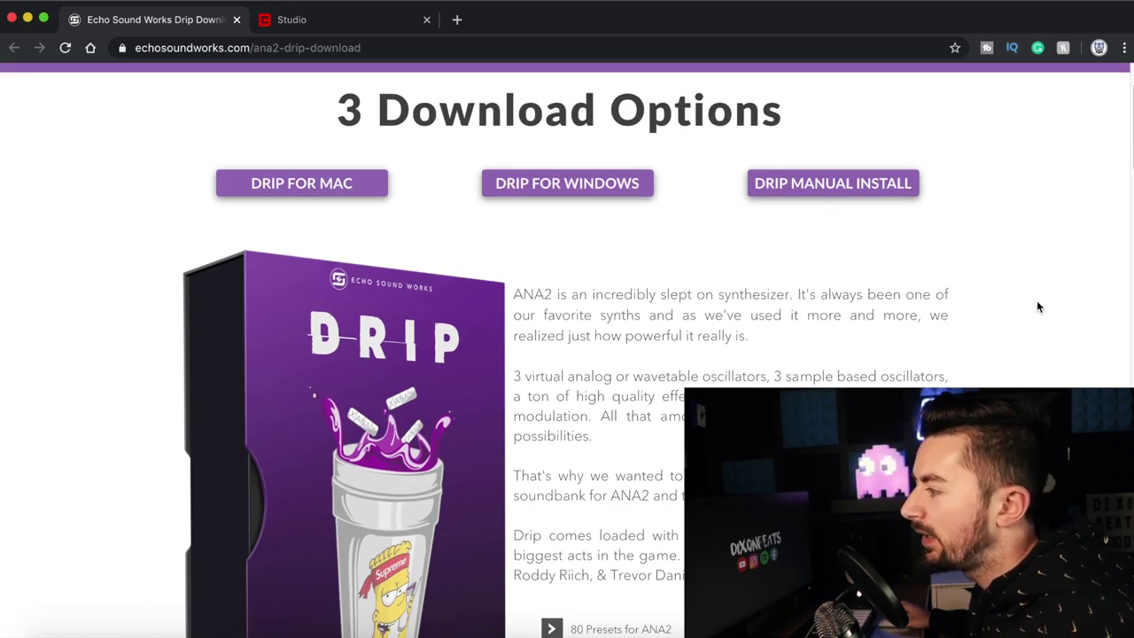
pyautogui.scroll(-5, 1039, 306)
pyautogui.scroll(2, 1039, 307)
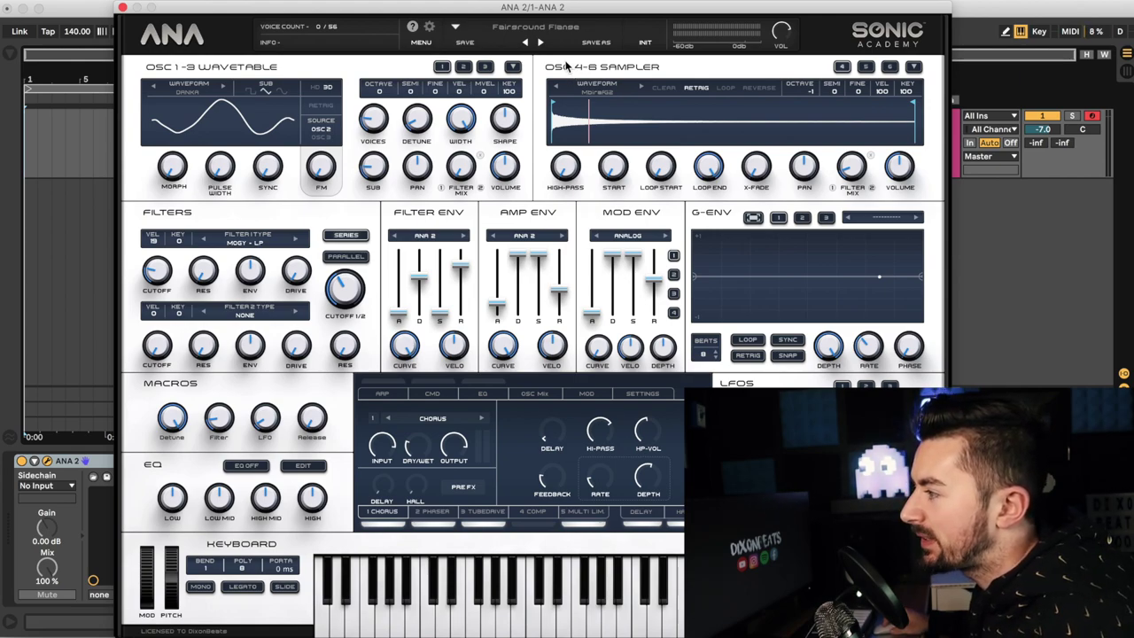
# Switch the ANA 2 skin to ESW Drip and close the settings
pyautogui.click(430, 28)
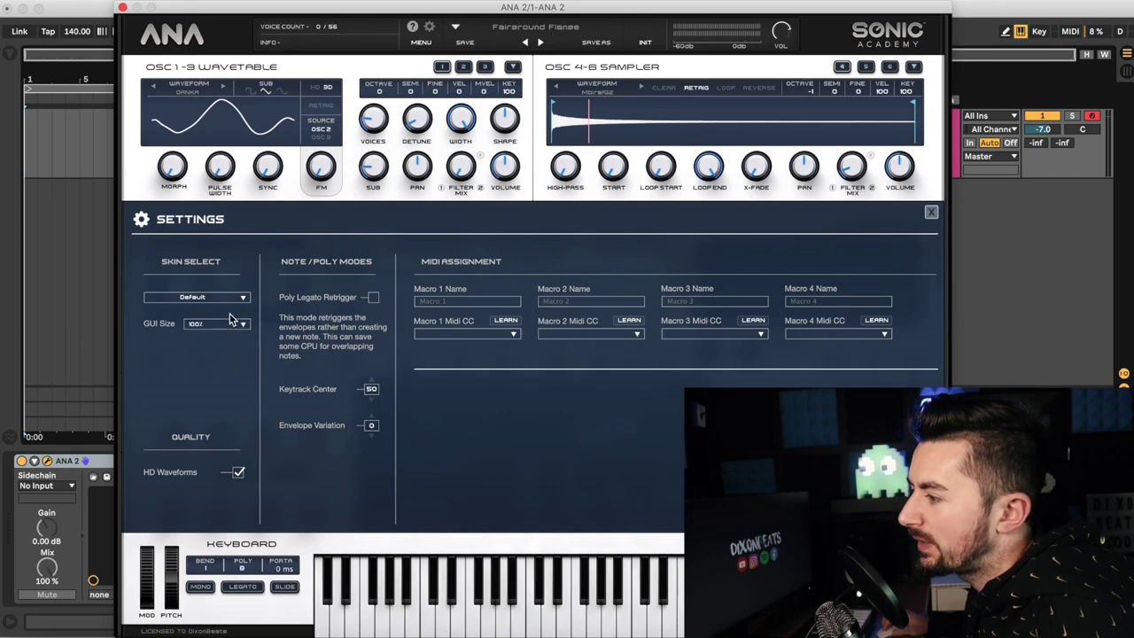
pyautogui.click(216, 297)
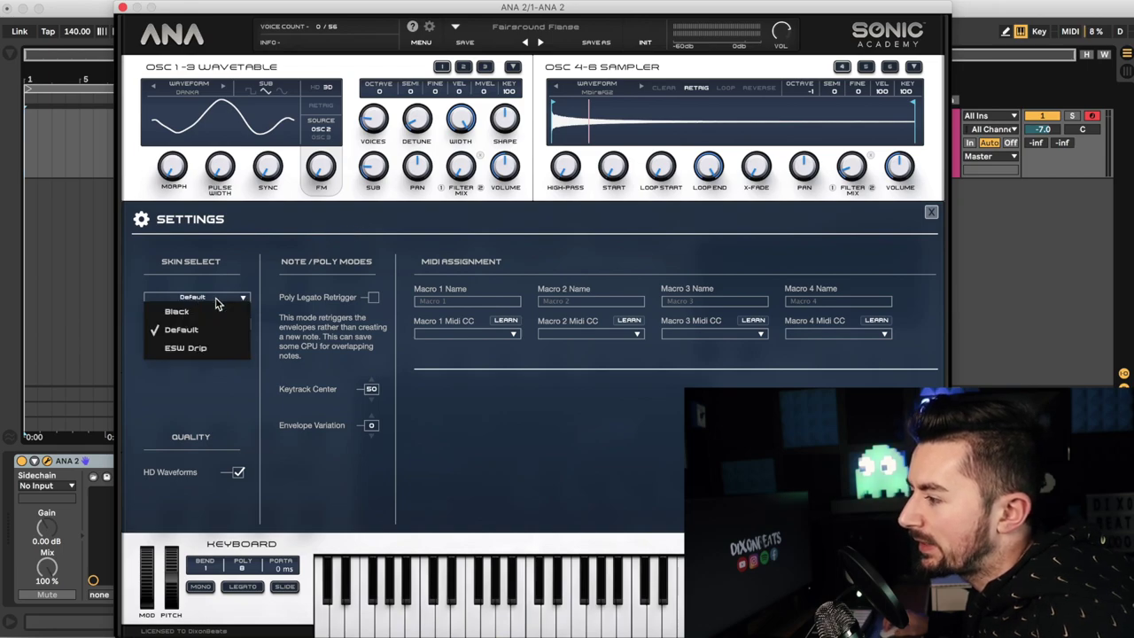
pyautogui.click(207, 350)
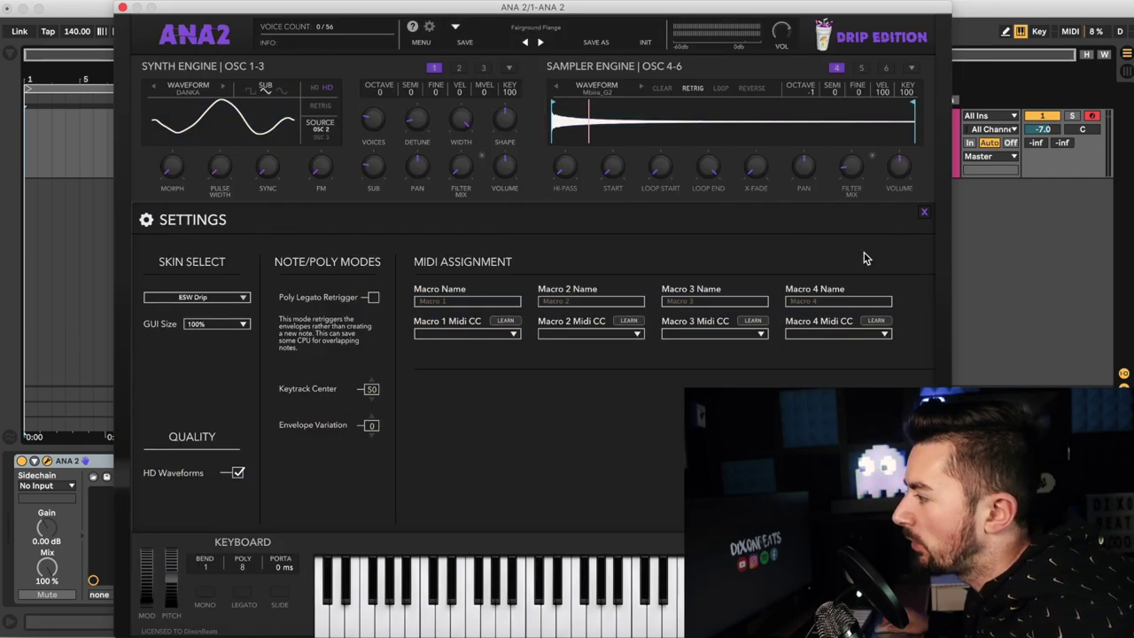
pyautogui.click(928, 221)
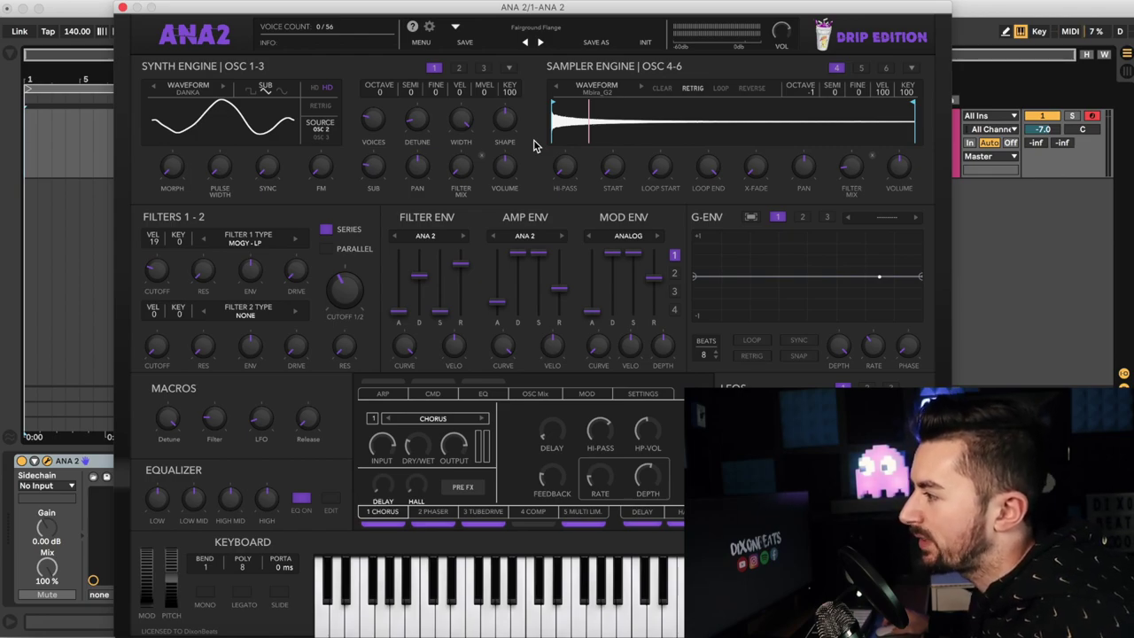
# Filter the presets to the Echo Sound Works Drip bank and look through the list
pyautogui.click(553, 28)
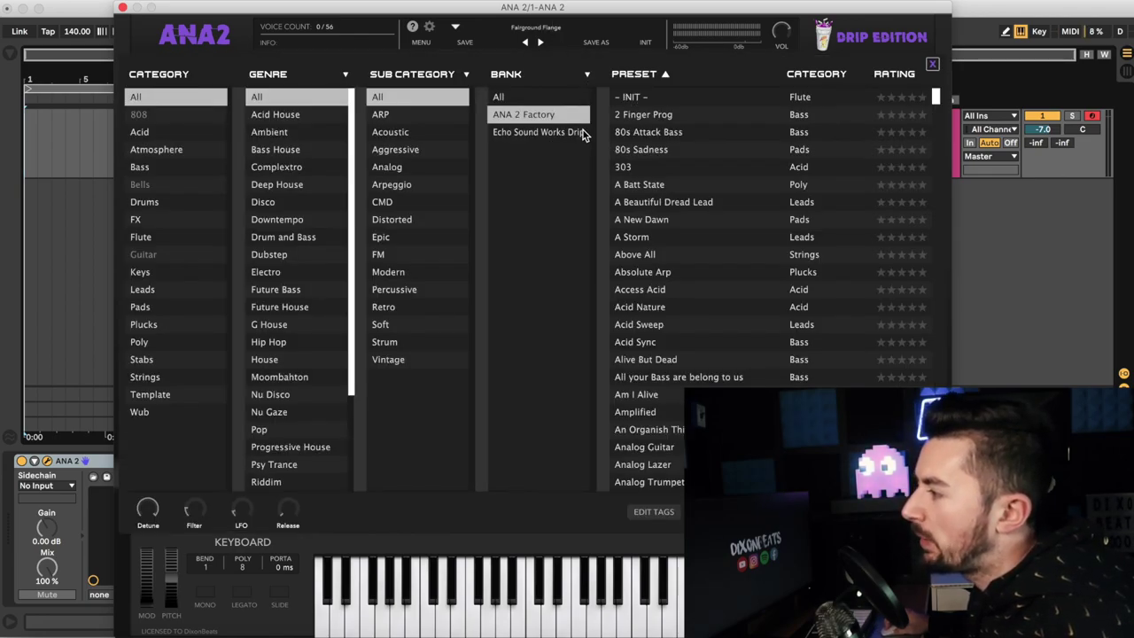
pyautogui.click(559, 141)
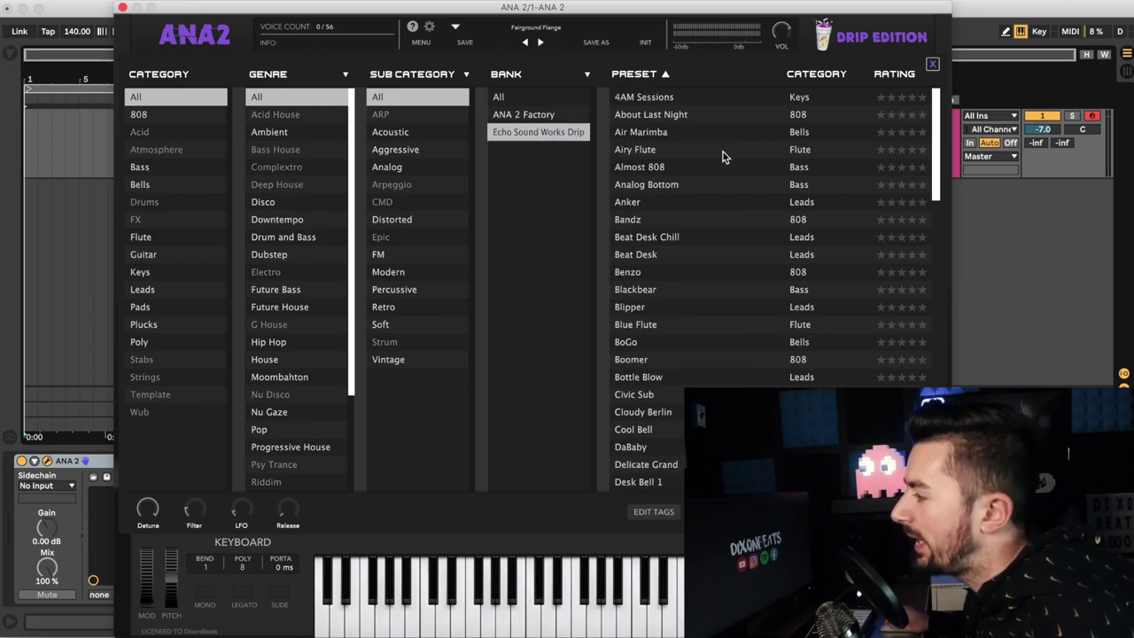
pyautogui.scroll(-1, 781, 137)
pyautogui.scroll(-15, 781, 131)
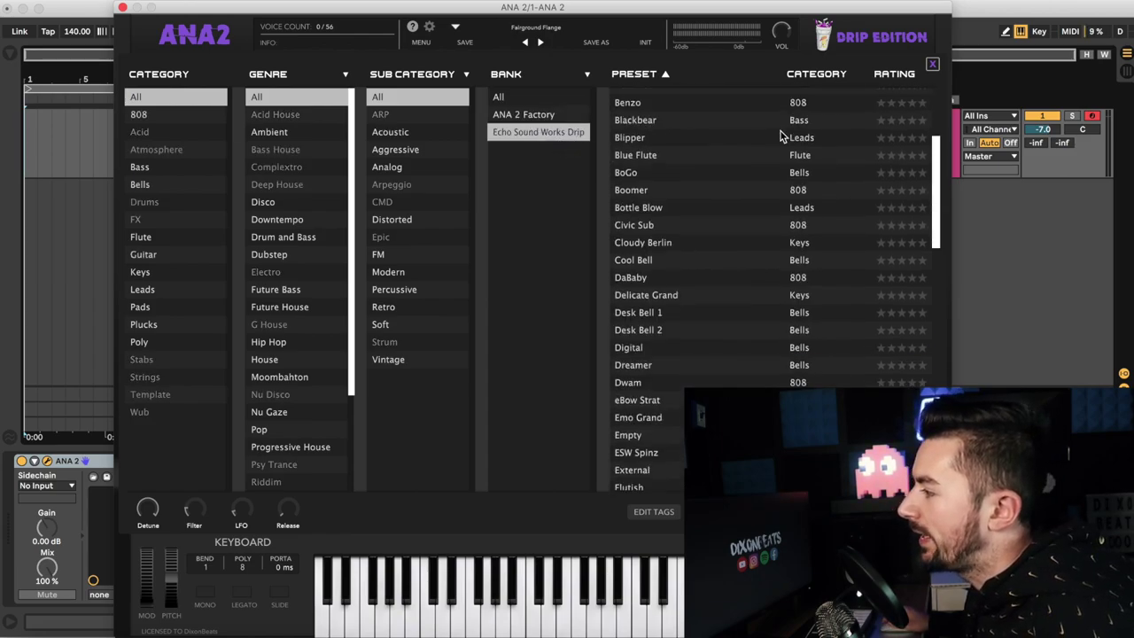
pyautogui.scroll(-7, 781, 131)
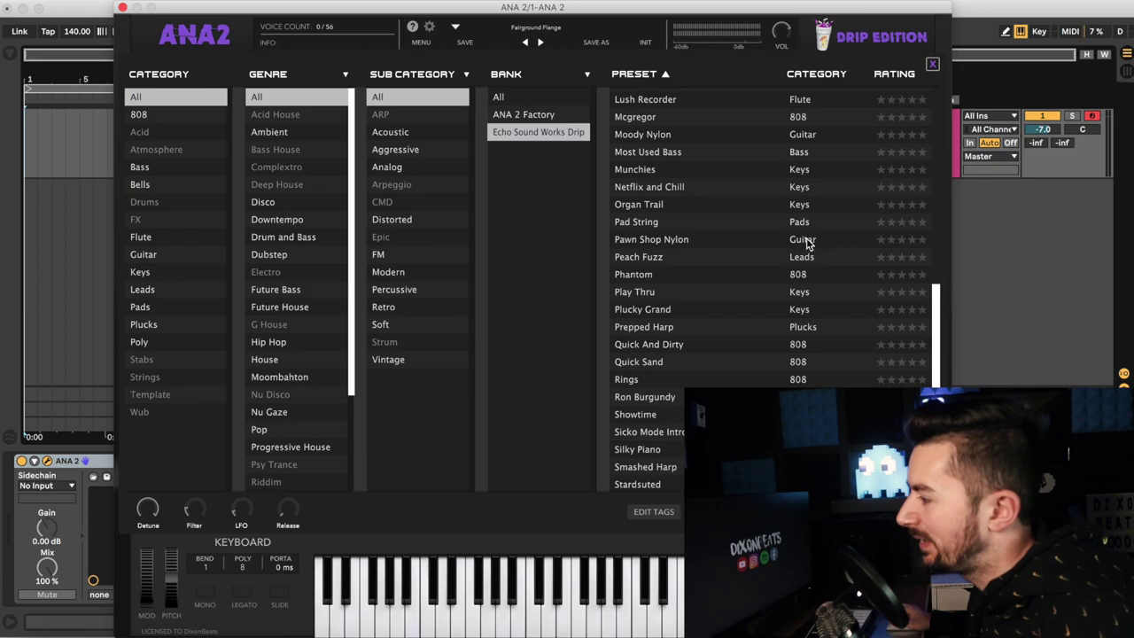
pyautogui.scroll(-5, 805, 240)
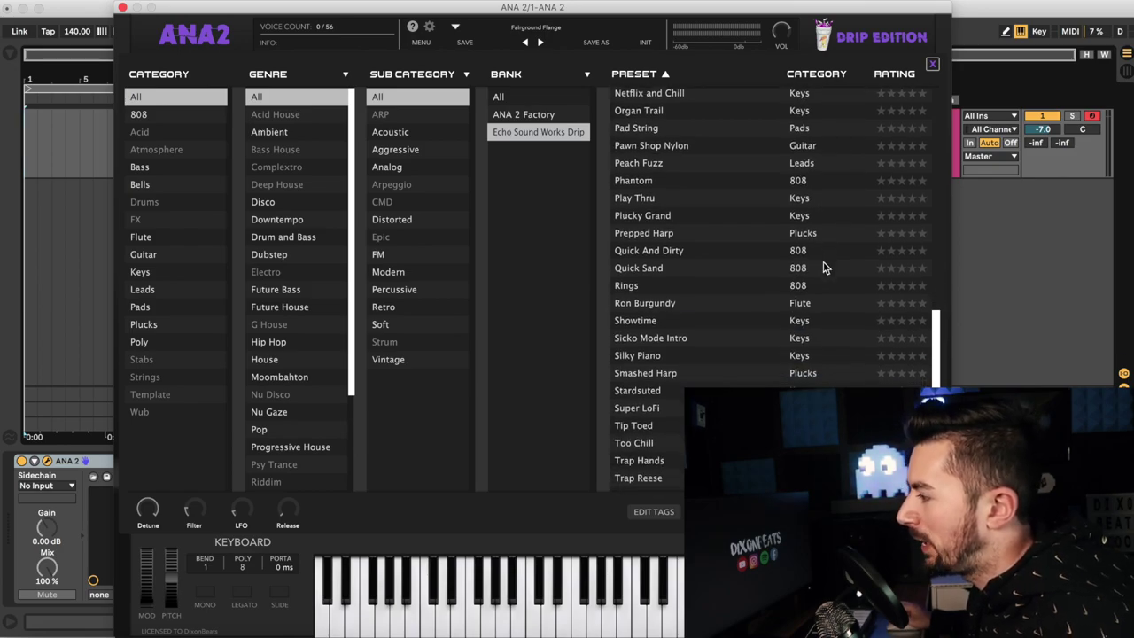
pyautogui.scroll(-10, 823, 268)
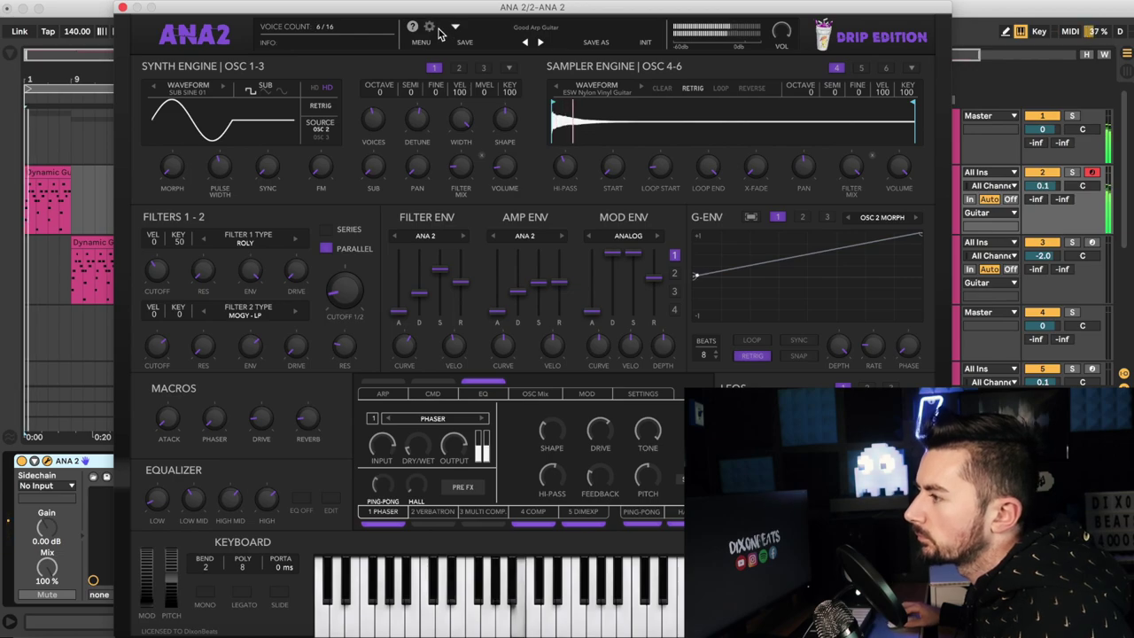
# Close the Good Arp Guitar synth window and show the main synth view of the 3 ANA 2 track
pyautogui.moveTo(415, 10)
pyautogui.mouseDown()
pyautogui.moveTo(446, 15)
pyautogui.moveTo(424, 11)
pyautogui.mouseUp()
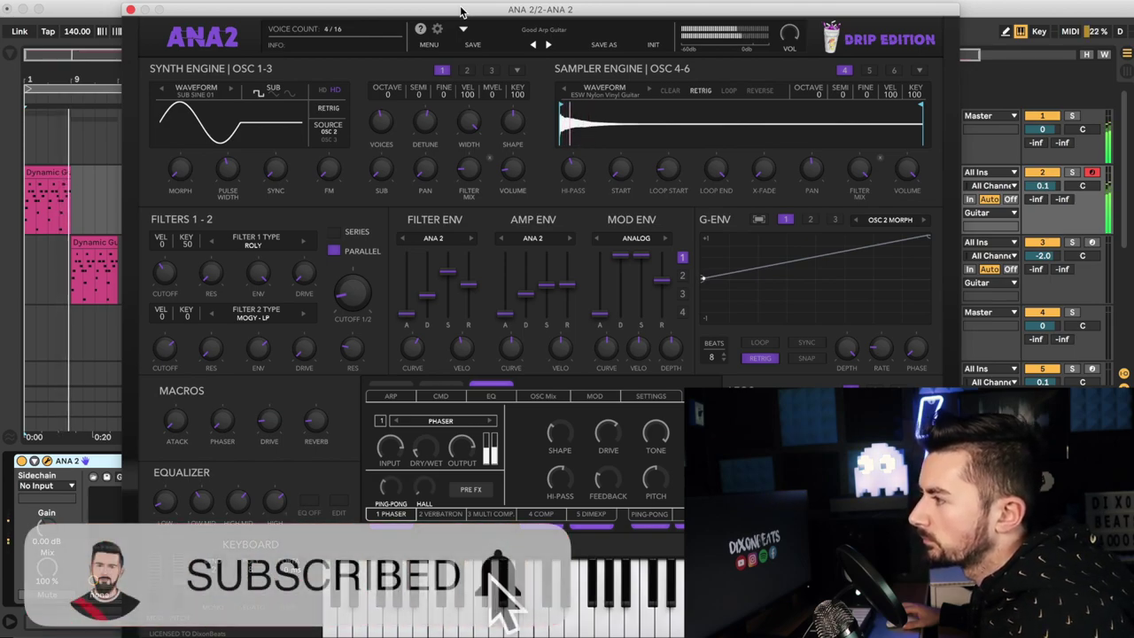
pyautogui.click(131, 9)
pyautogui.click(921, 278)
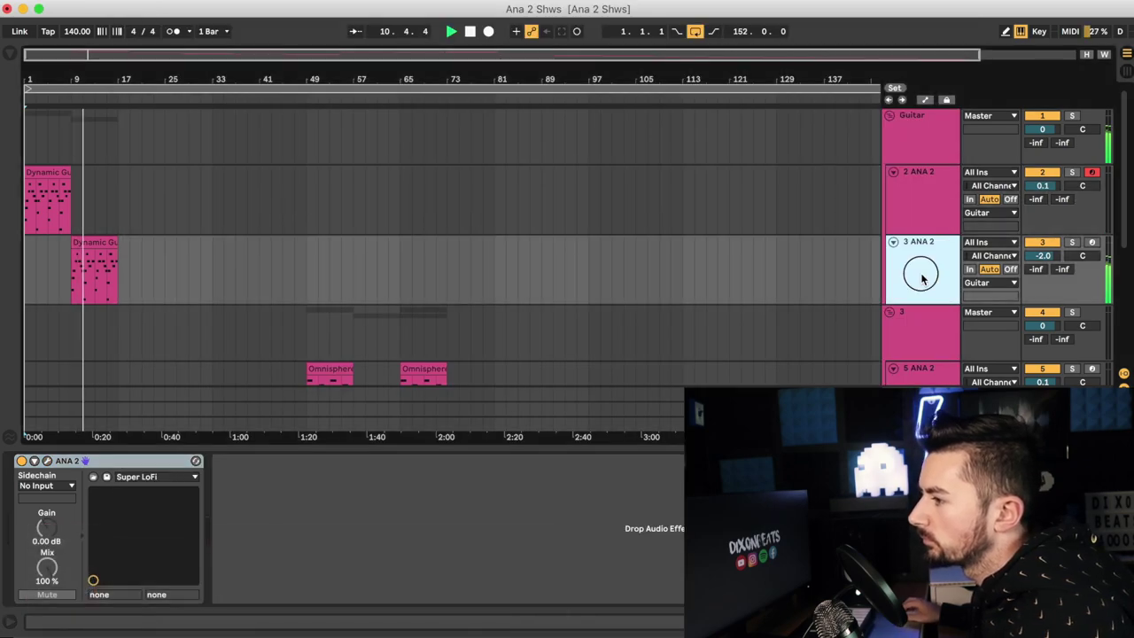
pyautogui.click(47, 461)
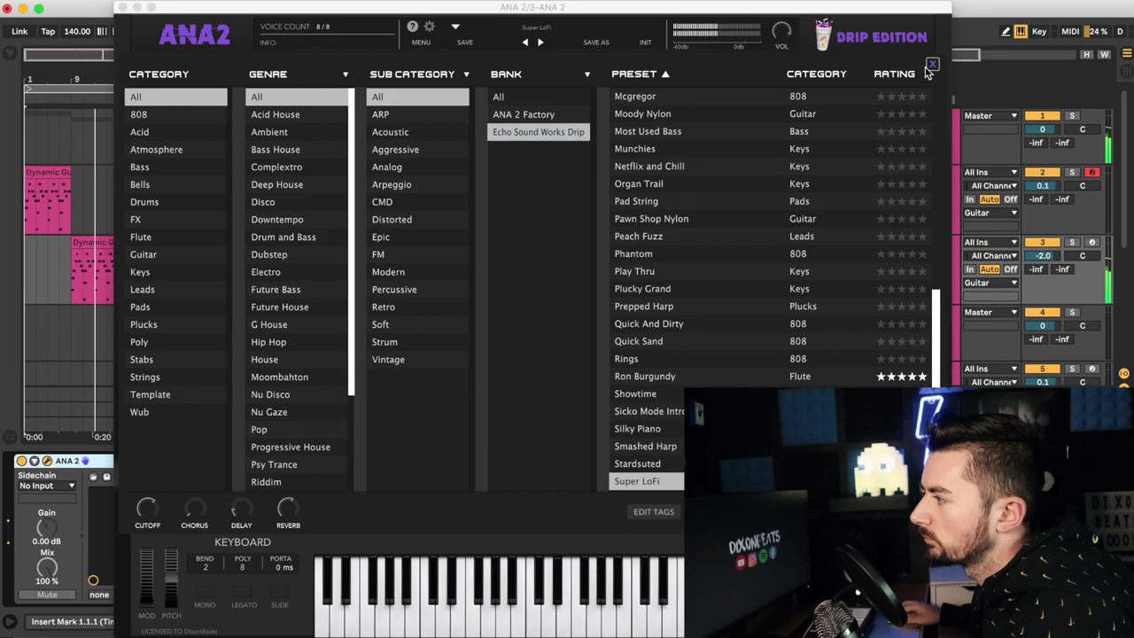
pyautogui.click(932, 66)
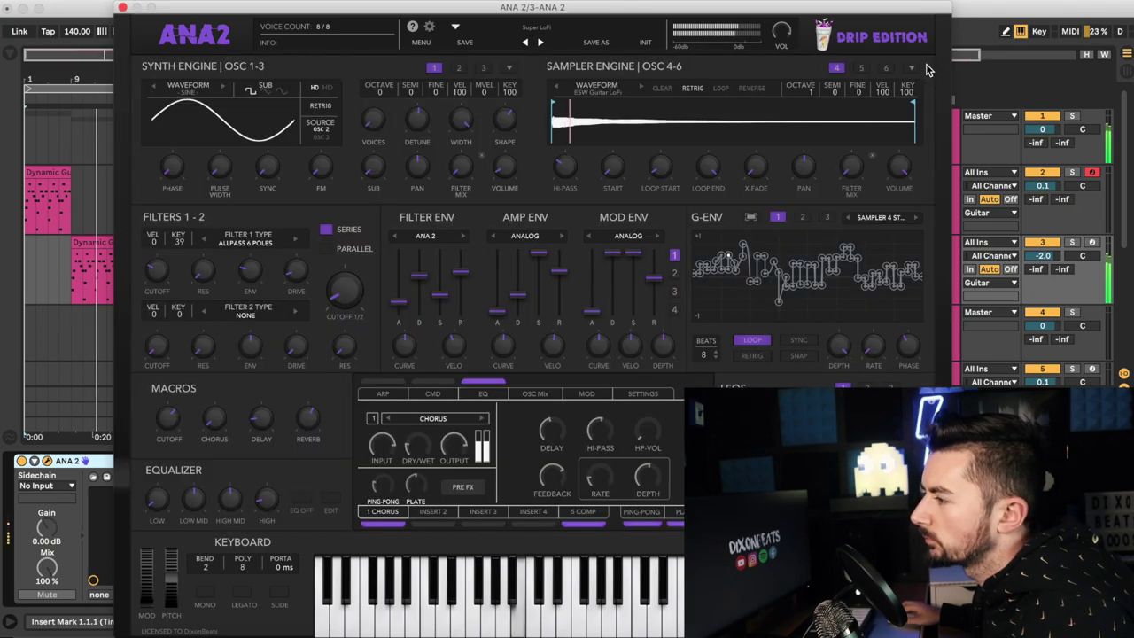
pyautogui.moveTo(424, 16); pyautogui.dragTo(433, 15)
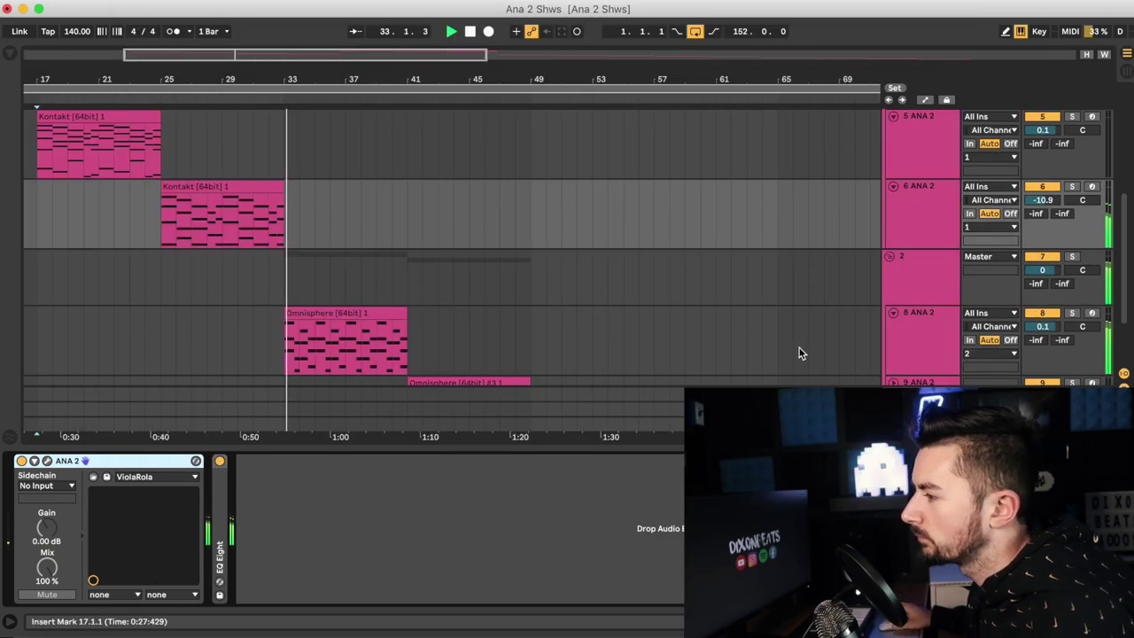
# Unfold the 9 ANA 2 track, view its synth's main controls, and close the plug-in window
pyautogui.scroll(-3, 799, 346)
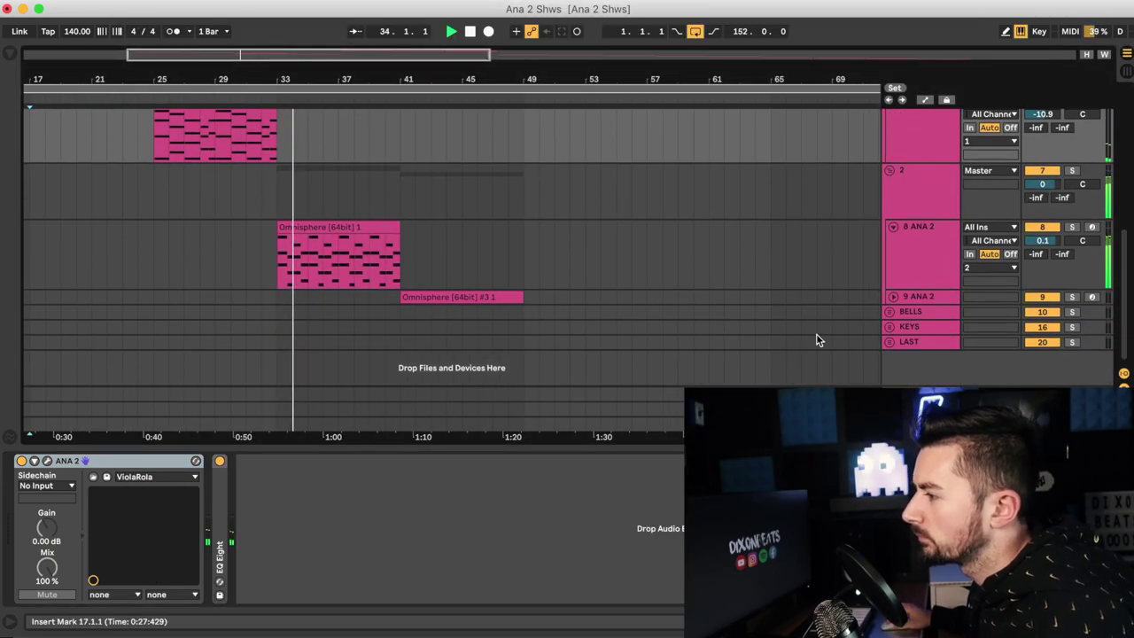
pyautogui.click(897, 298)
pyautogui.scroll(-1, 916, 269)
pyautogui.click(916, 285)
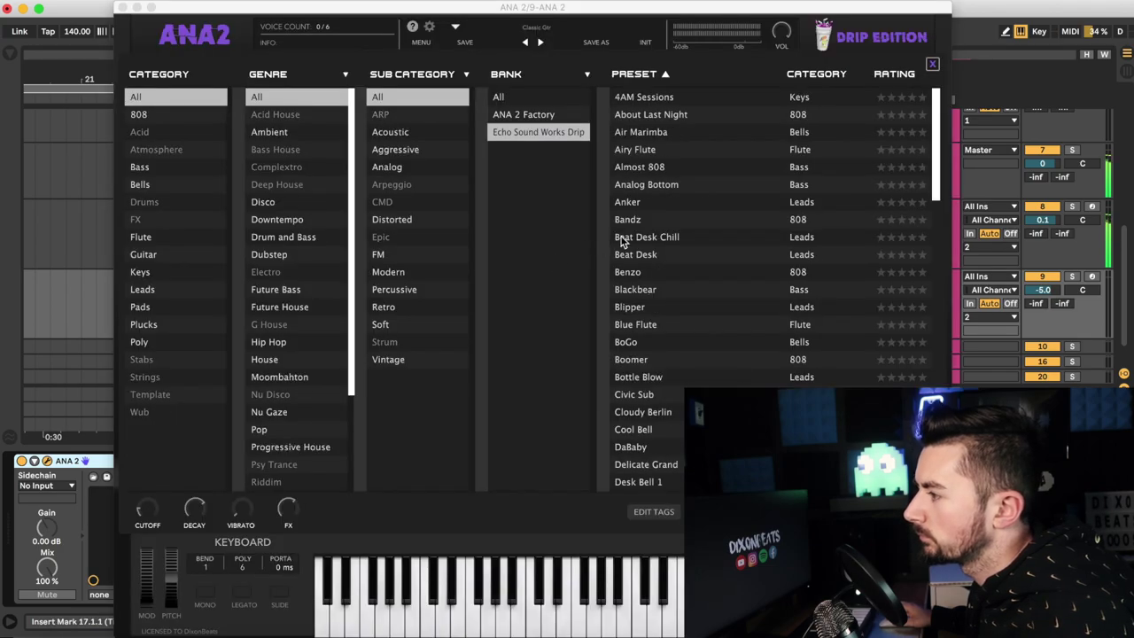
pyautogui.click(932, 64)
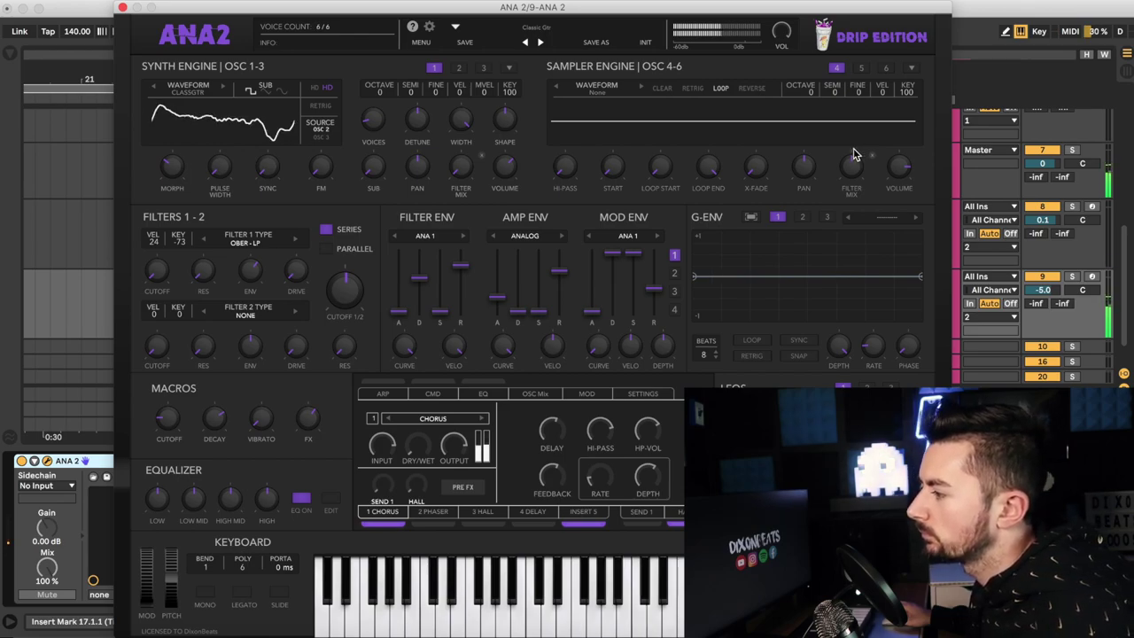
pyautogui.click(122, 8)
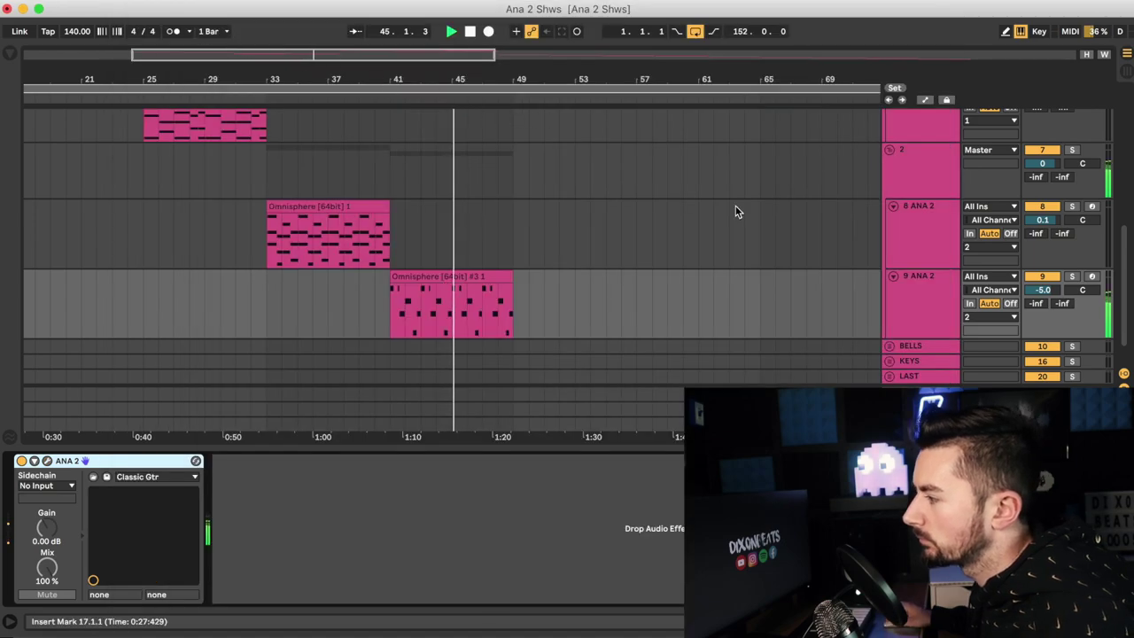
# Fold track group 2 and delete track group 1
pyautogui.click(890, 151)
pyautogui.scroll(4, 867, 168)
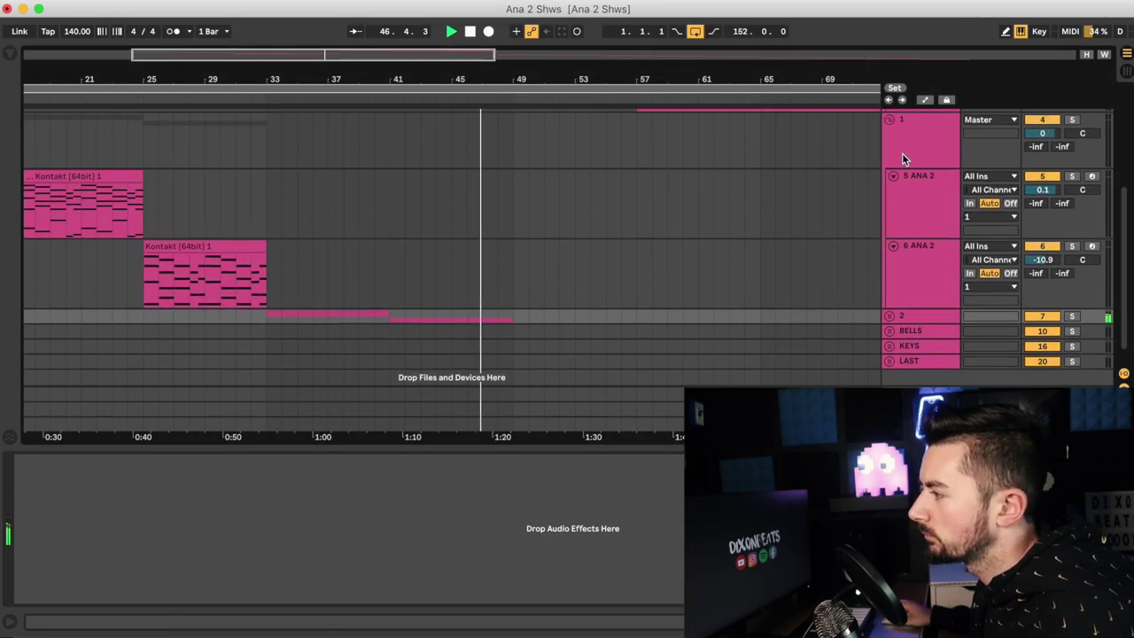
pyautogui.click(910, 156)
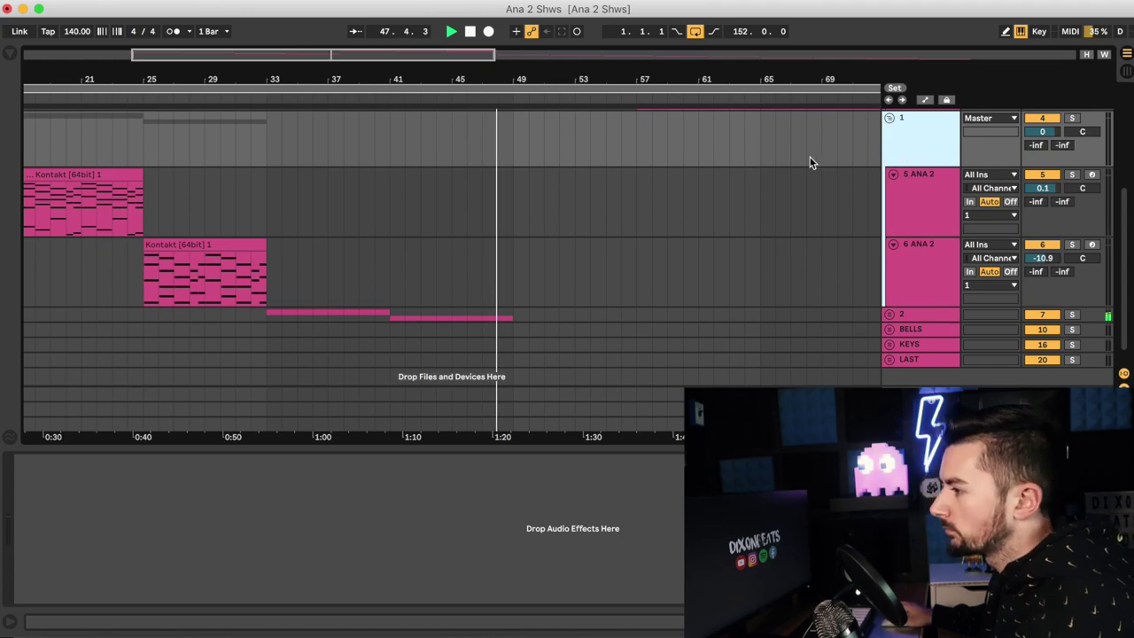
pyautogui.press('BackSpace')
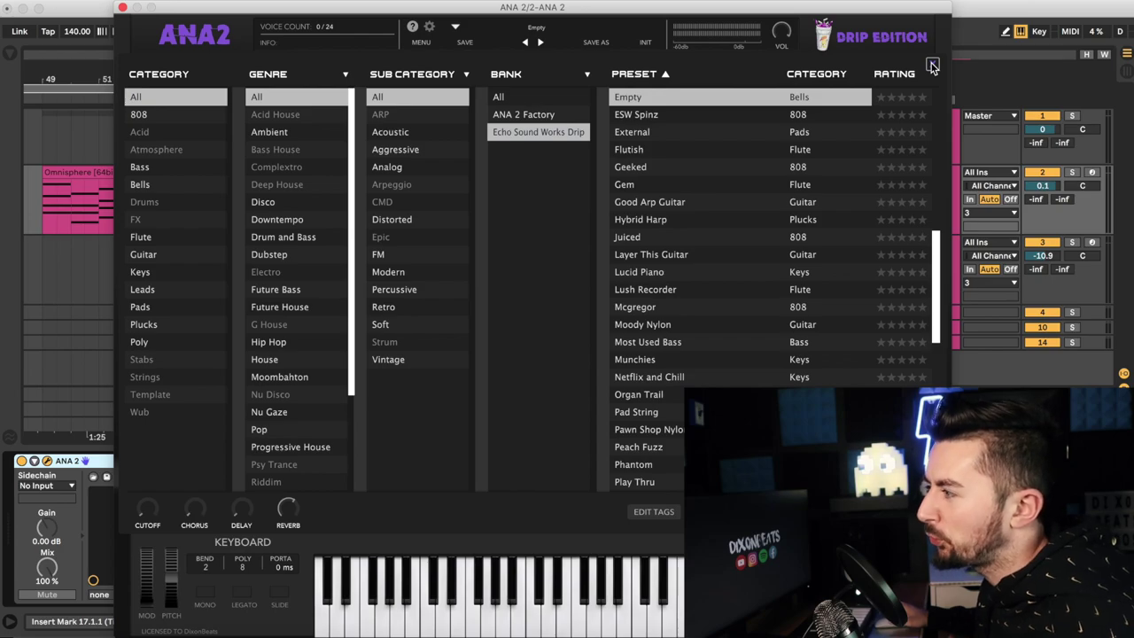
# Close the preset browser of the 2 ANA 2 track's synth and play the arrangement from bar 49
pyautogui.click(932, 67)
pyautogui.click(39, 140)
pyautogui.press('space')
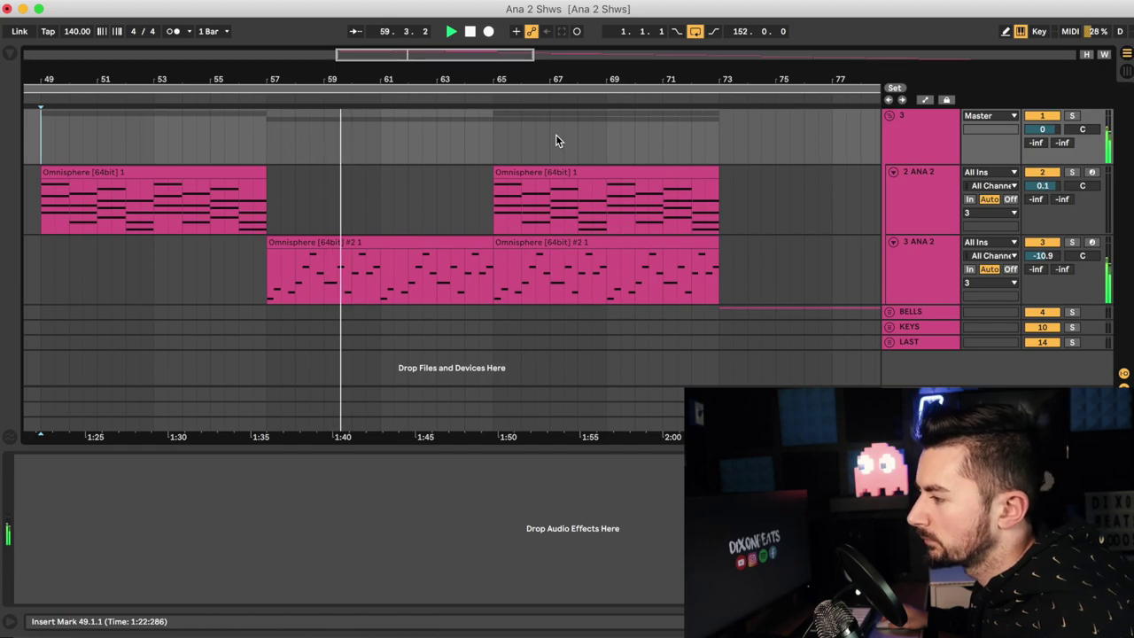
# View the main synth controls of the 3 ANA 2 track's Lush Recorder preset and close the plug-in window
pyautogui.click(919, 248)
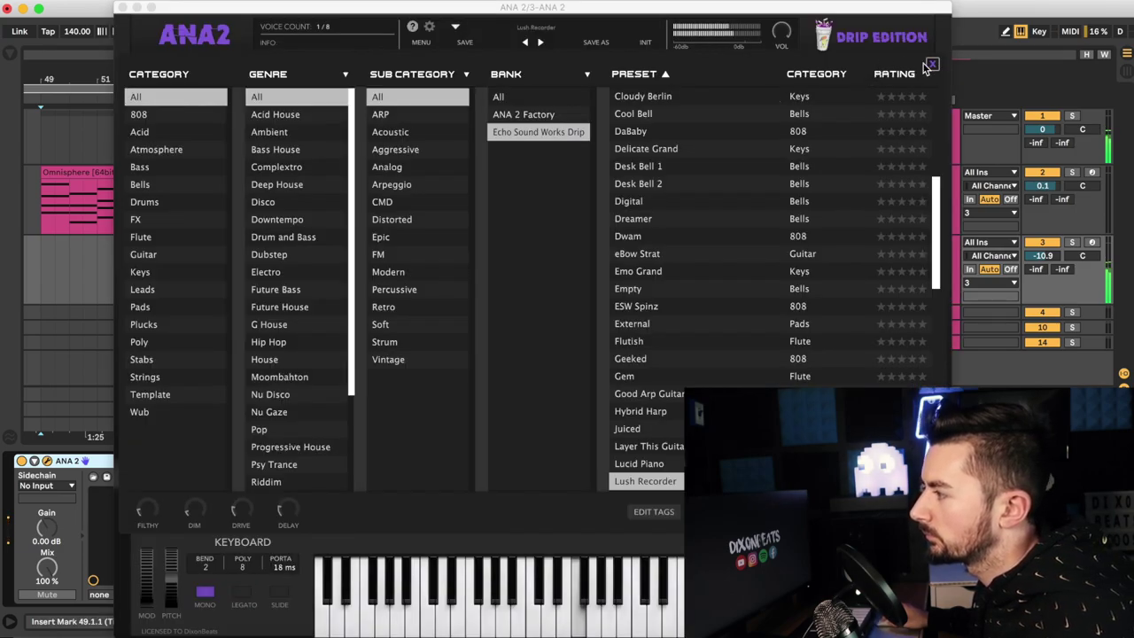
pyautogui.click(928, 66)
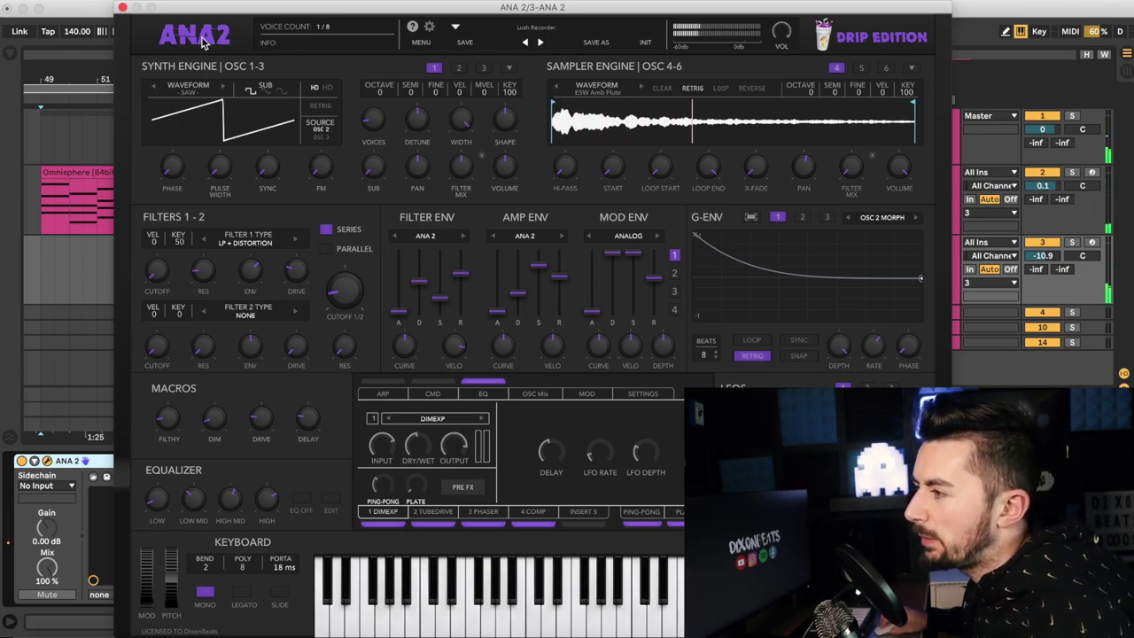
pyautogui.click(123, 8)
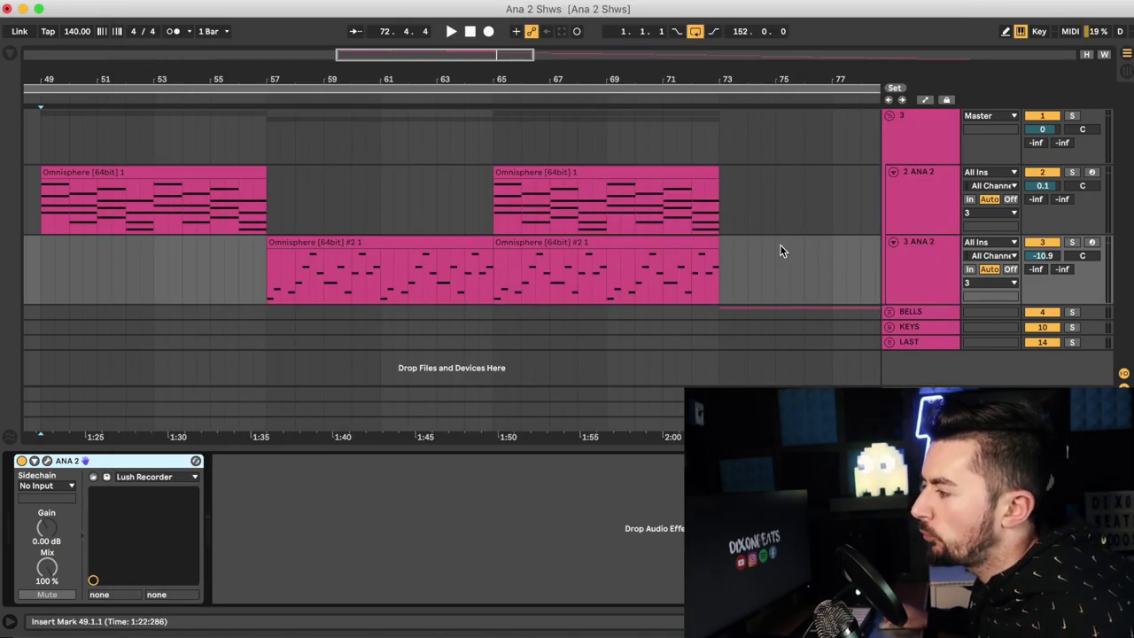
pyautogui.click(724, 262)
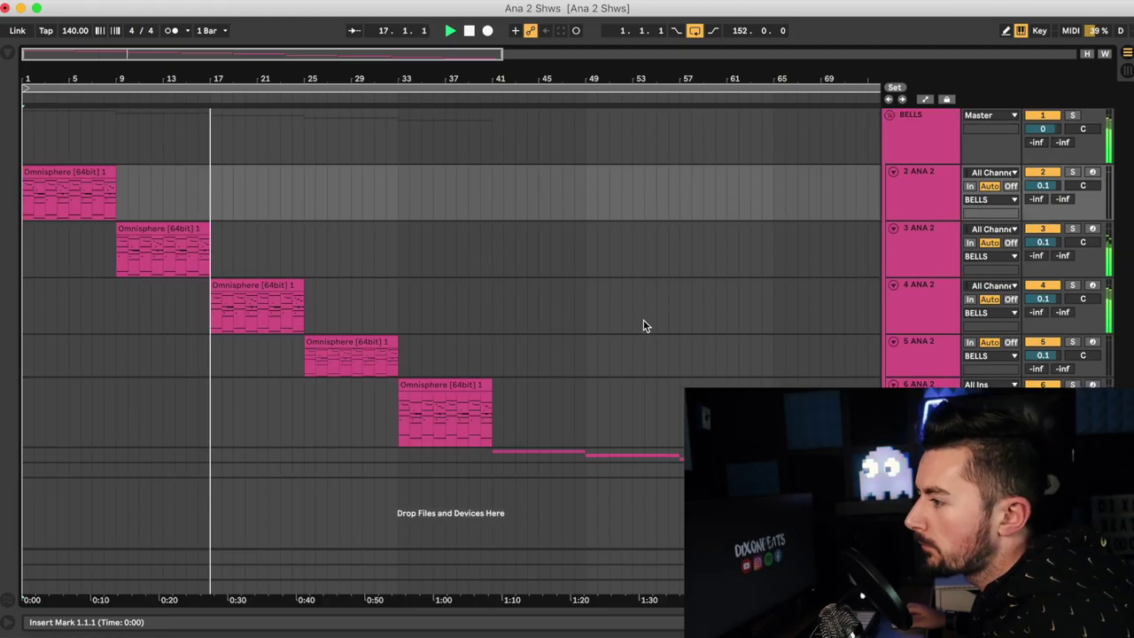
pyautogui.hscroll(1, 824, 225)
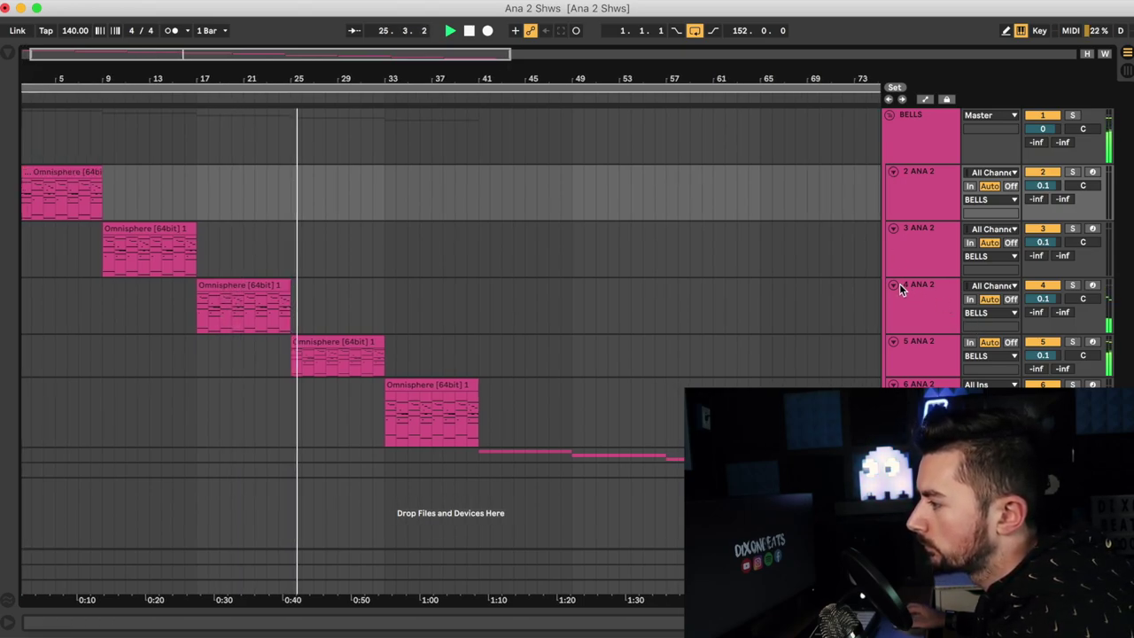
# Show the synth devices of the 5 ANA 2 track and the 6 ANA 2 track as their clips play
pyautogui.hscroll(-1, 874, 273)
pyautogui.doubleClick(919, 342)
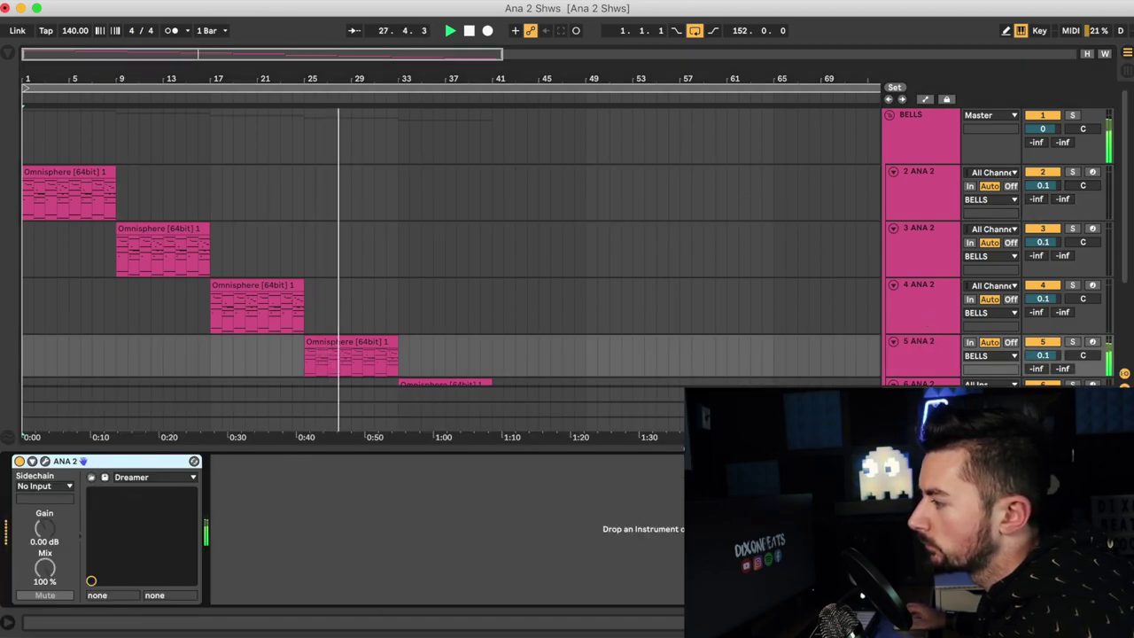
pyautogui.scroll(-2, 810, 354)
pyautogui.click(927, 347)
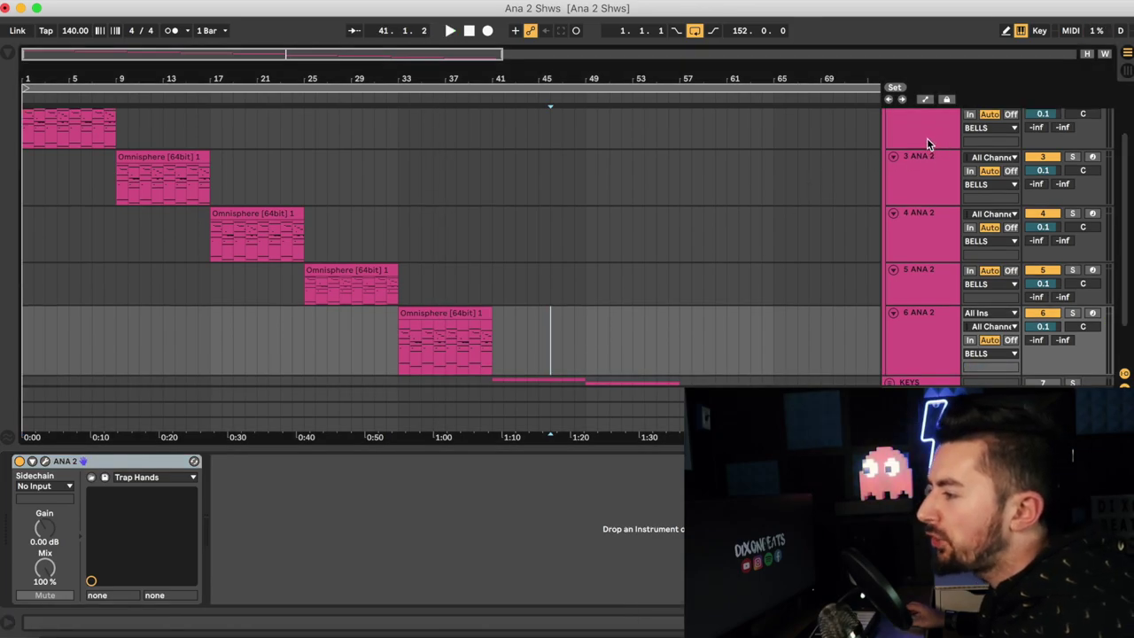
# Delete the BELLS track group
pyautogui.scroll(2, 929, 142)
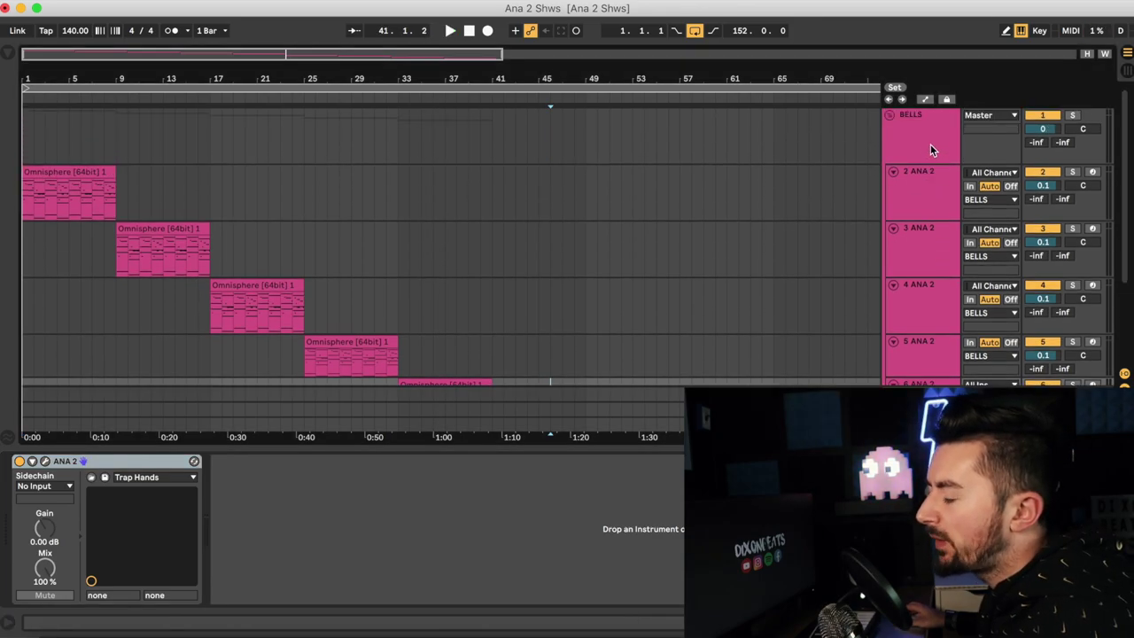
pyautogui.click(930, 143)
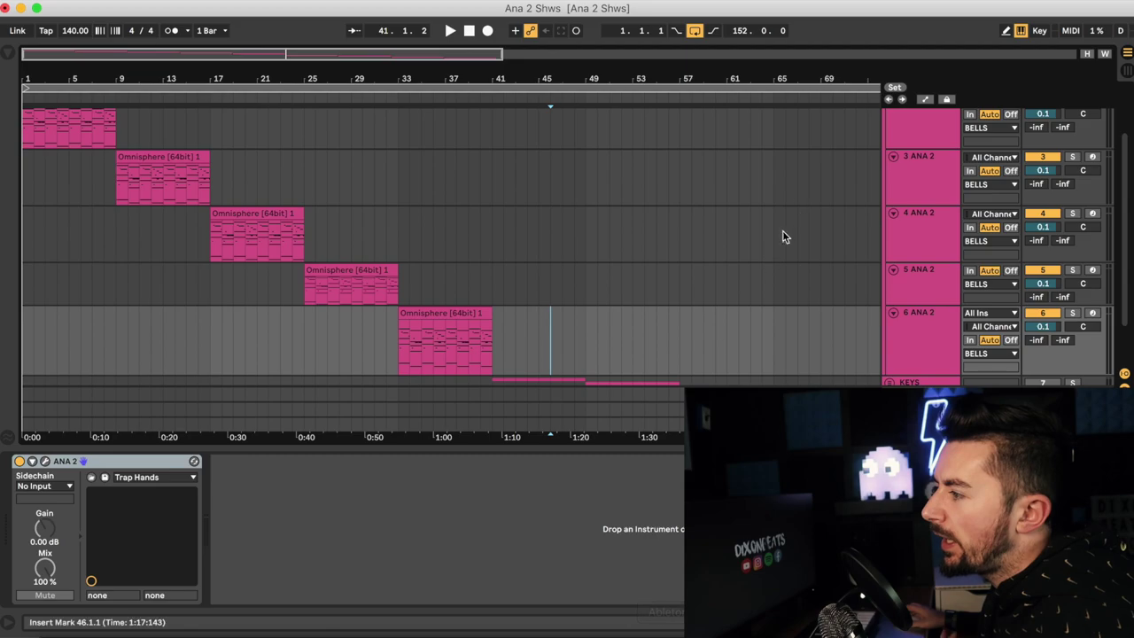
pyautogui.scroll(2, 937, 143)
pyautogui.click(931, 145)
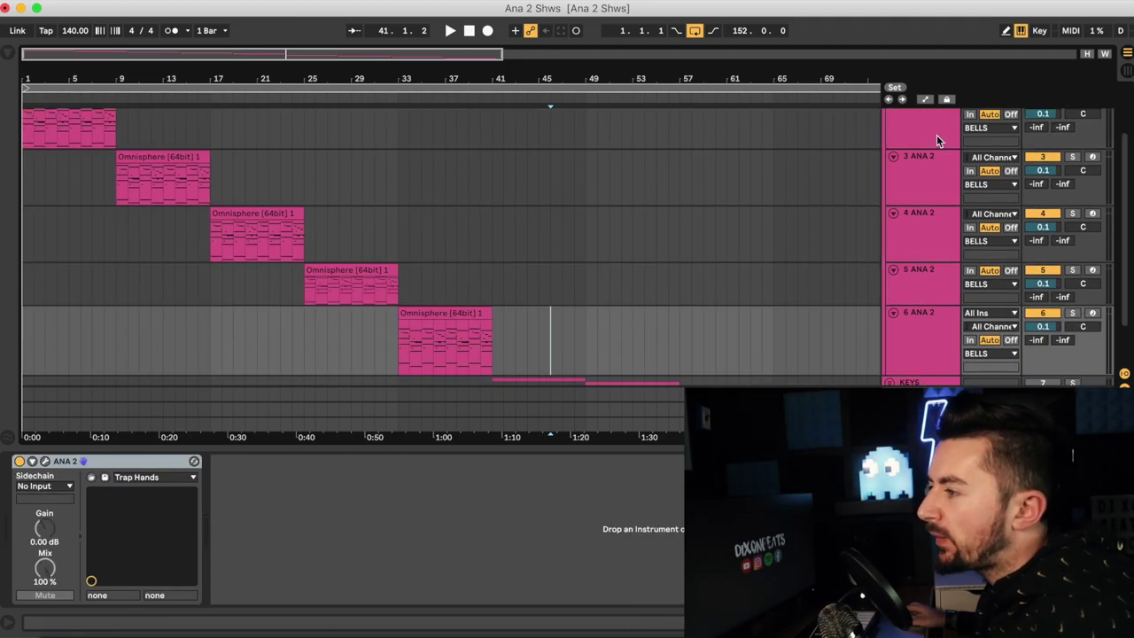
pyautogui.click(931, 145)
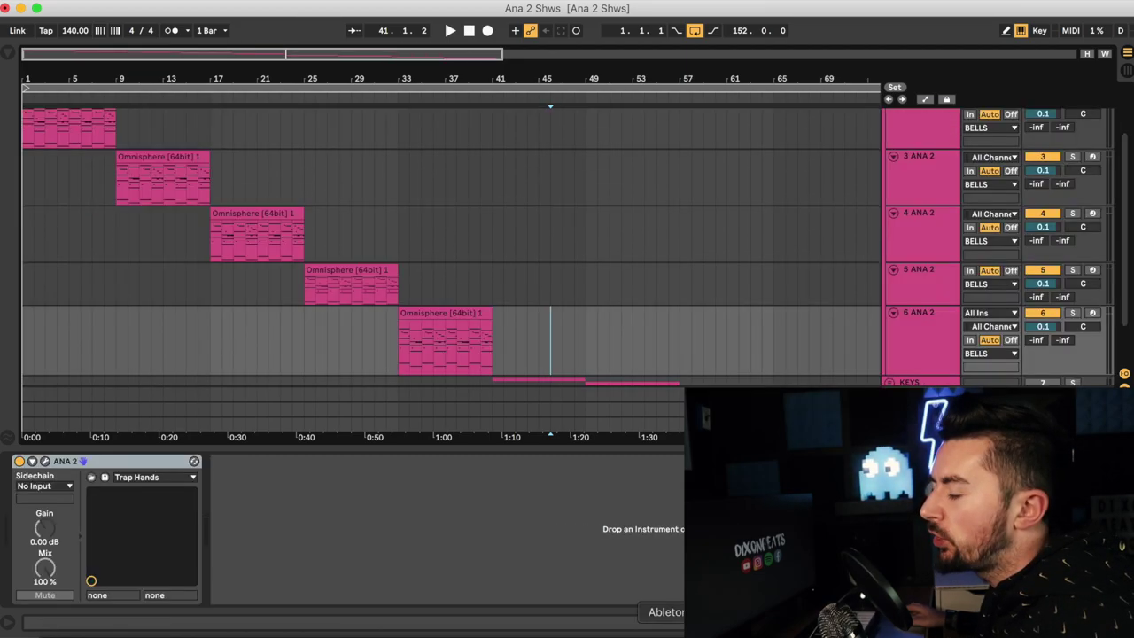
pyautogui.scroll(3, 931, 144)
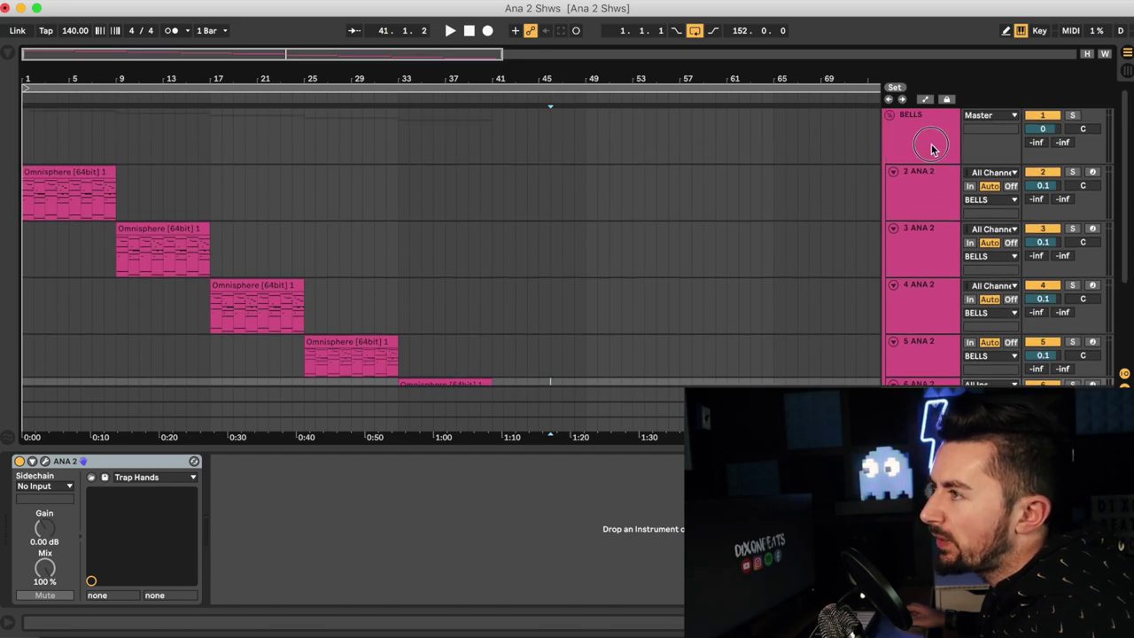
pyautogui.click(931, 142)
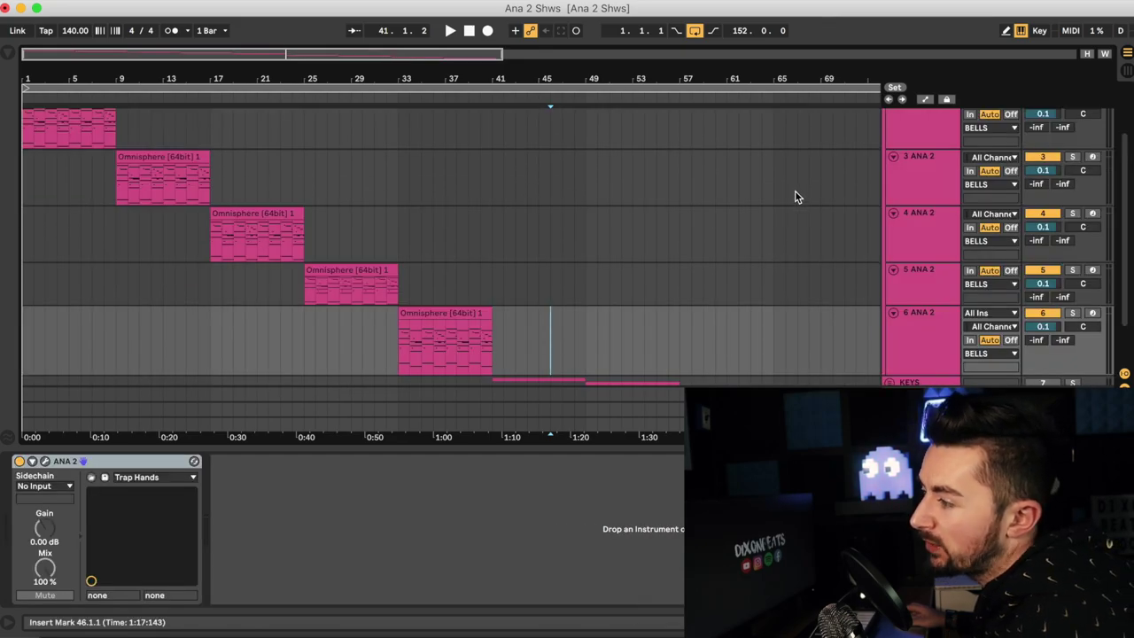
pyautogui.scroll(2, 931, 142)
pyautogui.click(931, 144)
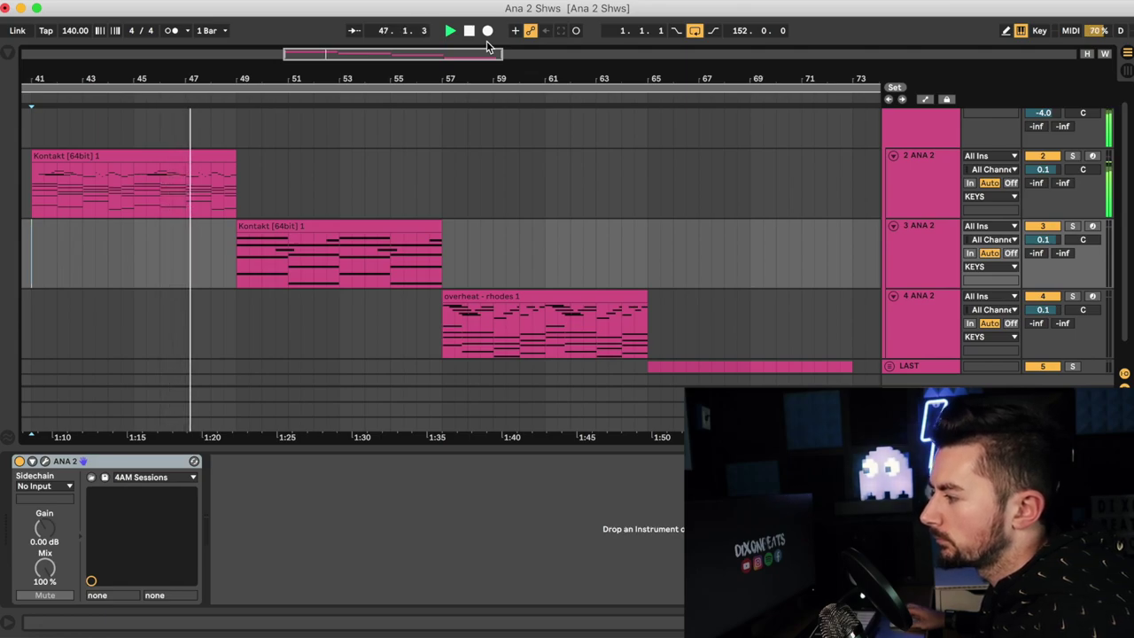
# Mute the LAST group and play the 3 ANA 2 track's clip from bar 49
pyautogui.click(1034, 366)
pyautogui.click(234, 280)
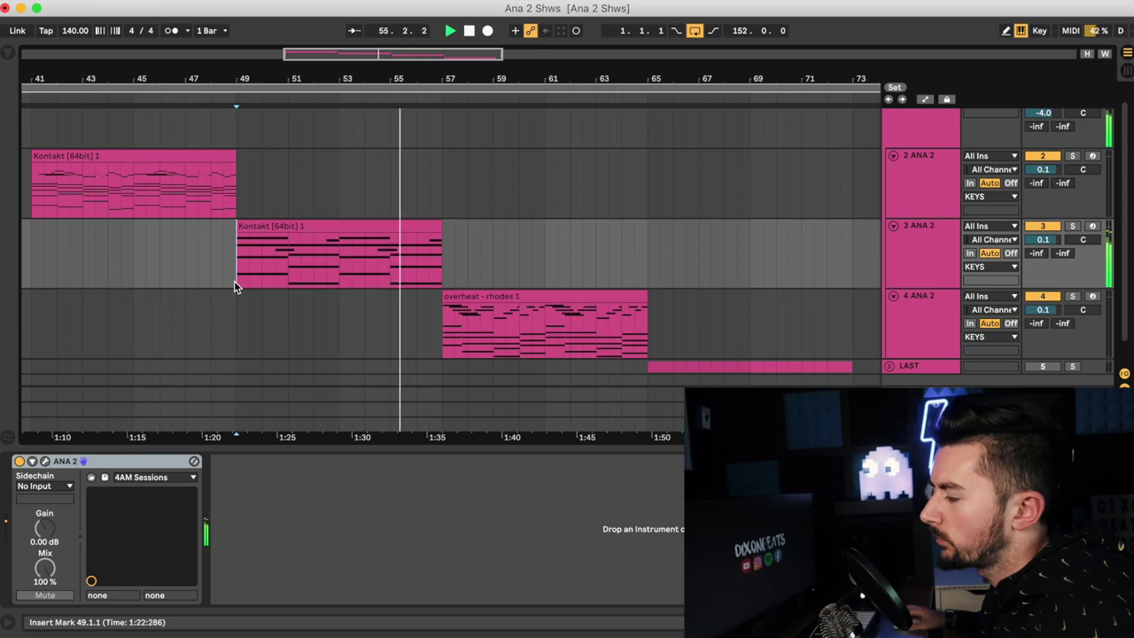
# Unfold the LAST group and its 6 ANA 2 track, and play its clip from bar 65
pyautogui.scroll(-2, 235, 285)
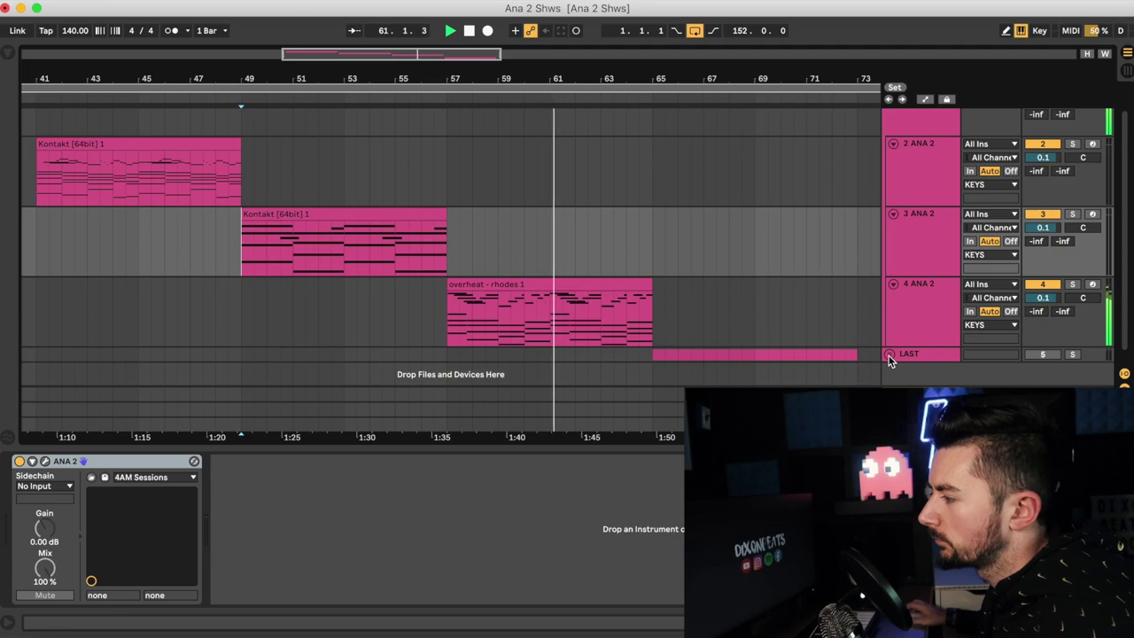
pyautogui.click(890, 356)
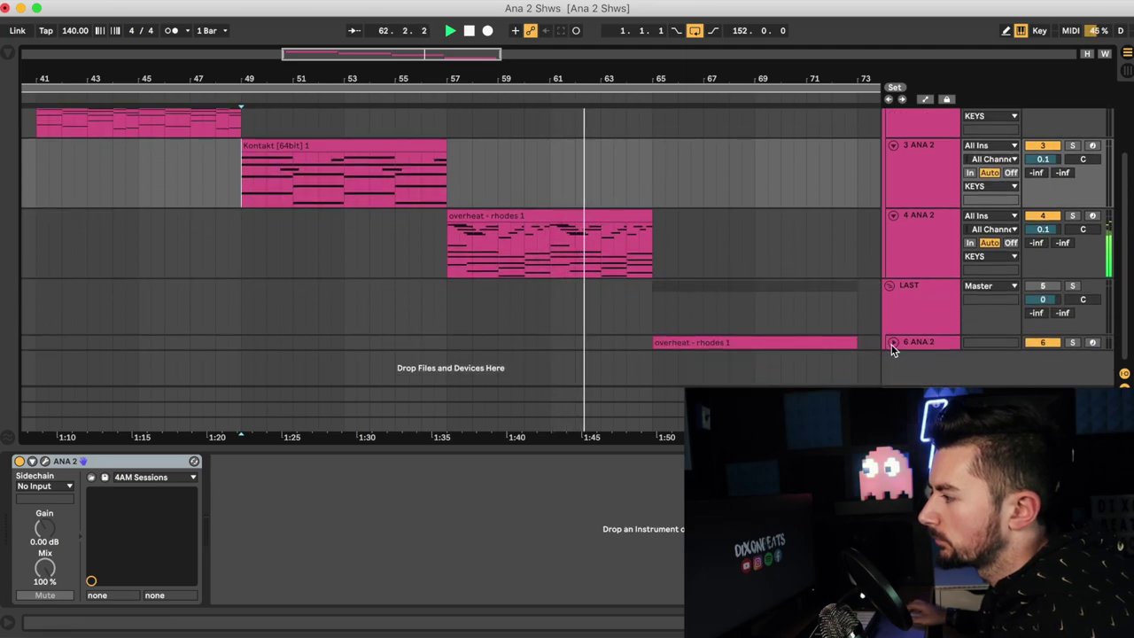
pyautogui.click(893, 343)
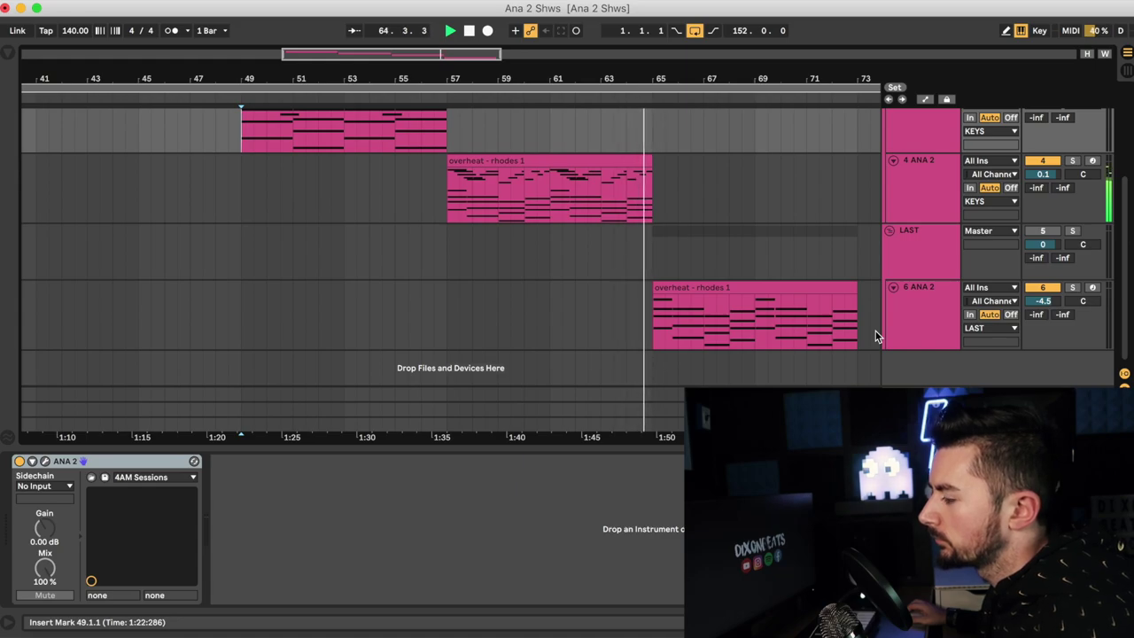
pyautogui.press('space')
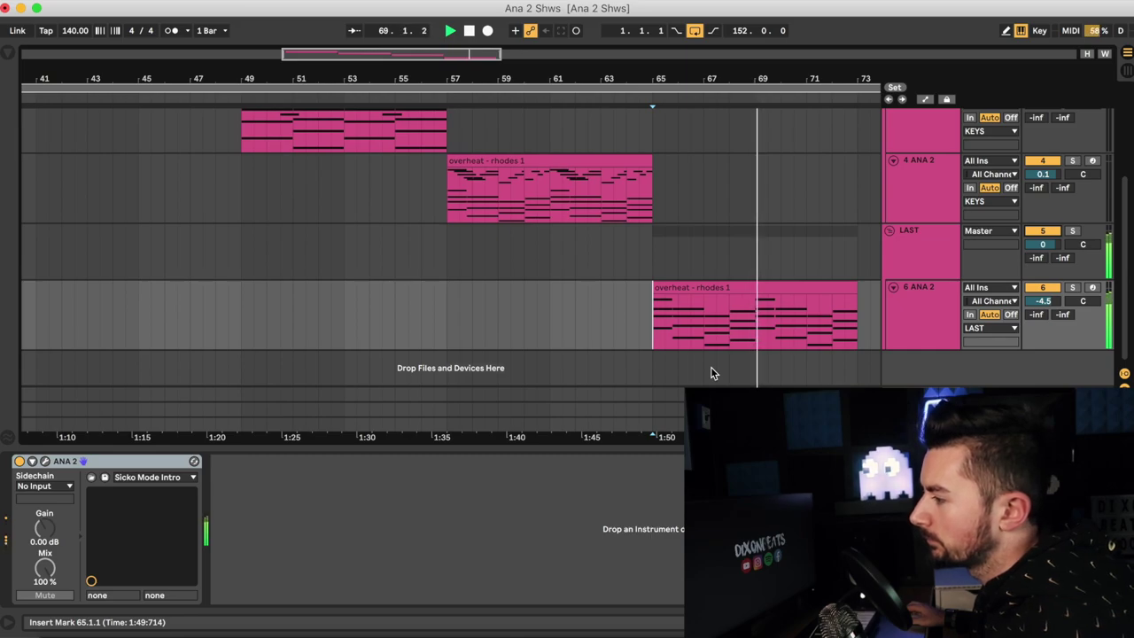
pyautogui.hscroll(1, 690, 366)
pyautogui.hscroll(-1, 651, 365)
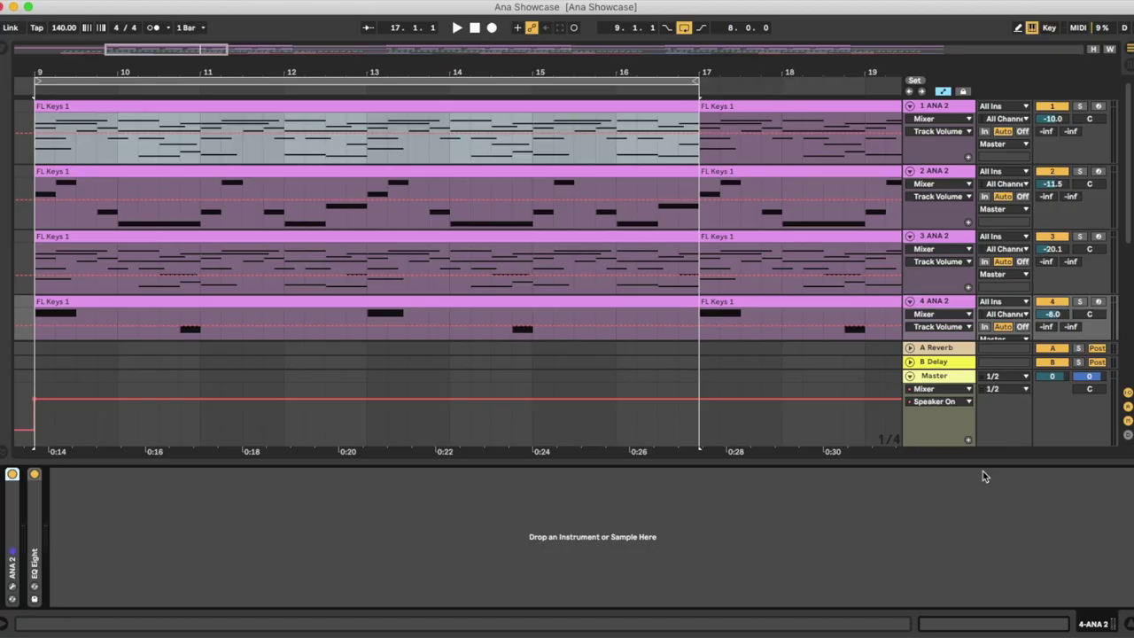
# Solo the 1 ANA 2 track with playback starting at bar 9 and unfold its ANA 2 device
pyautogui.click(984, 457)
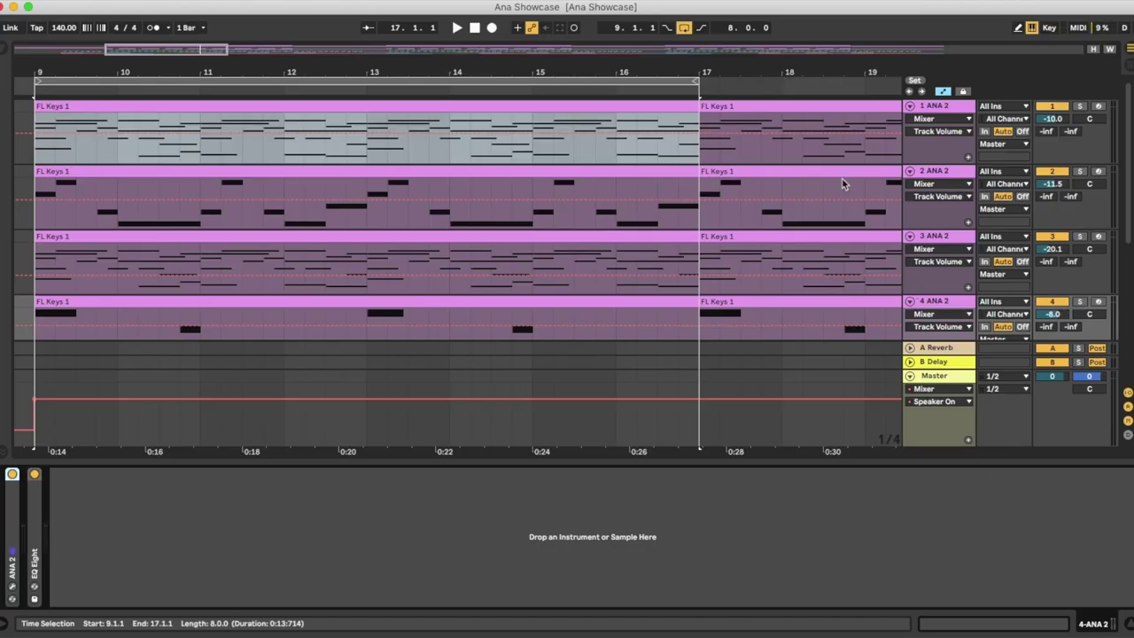
pyautogui.click(1080, 105)
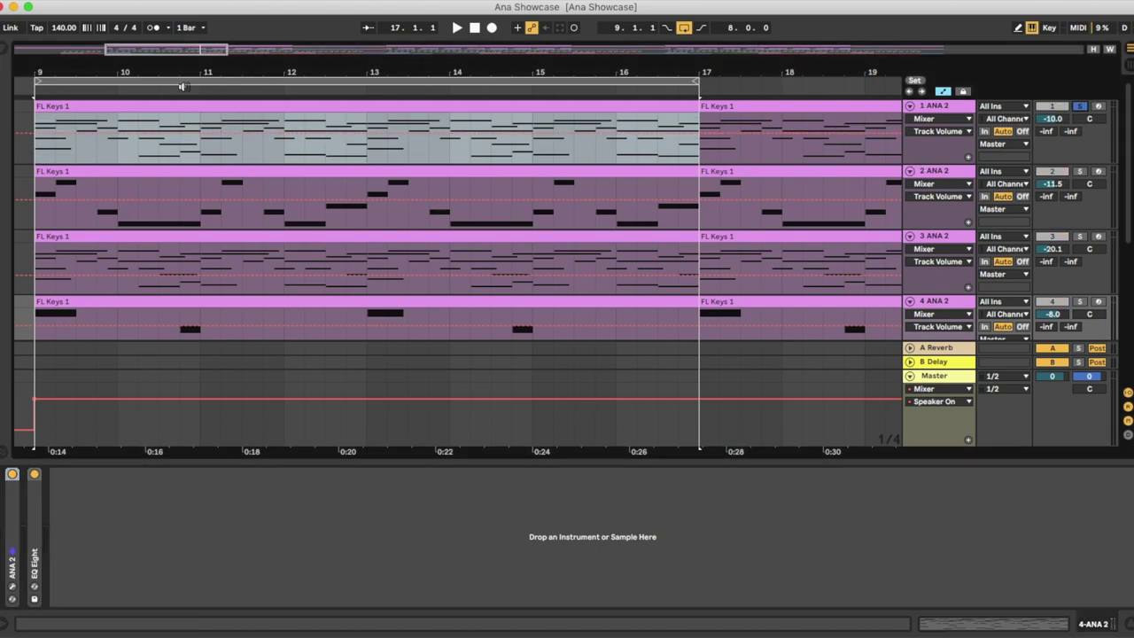
pyautogui.click(62, 147)
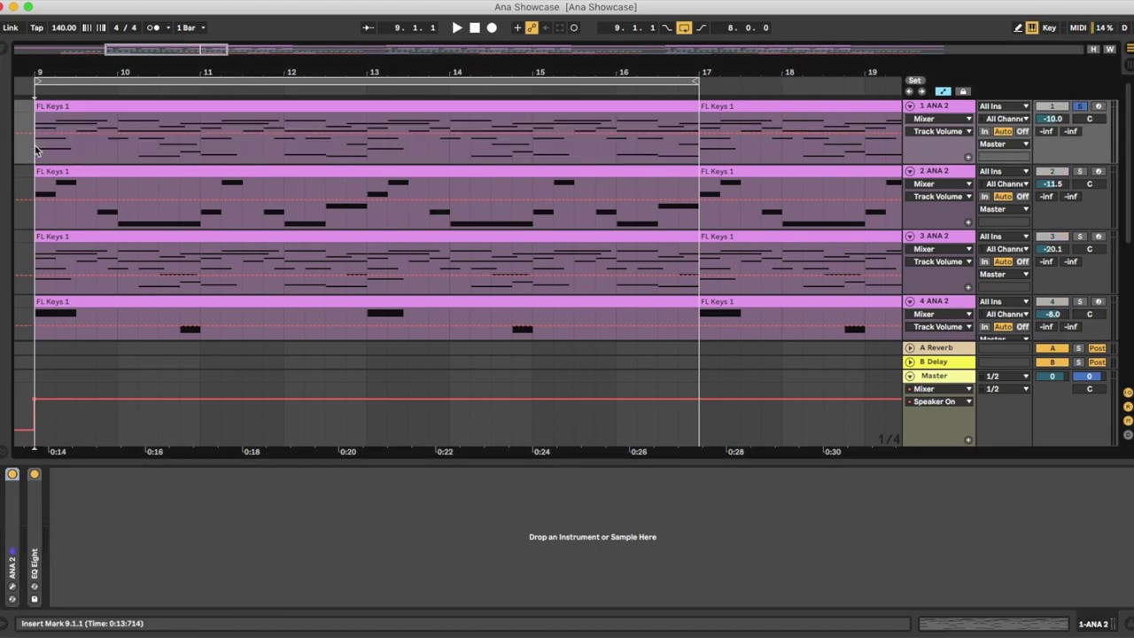
pyautogui.doubleClick(12, 485)
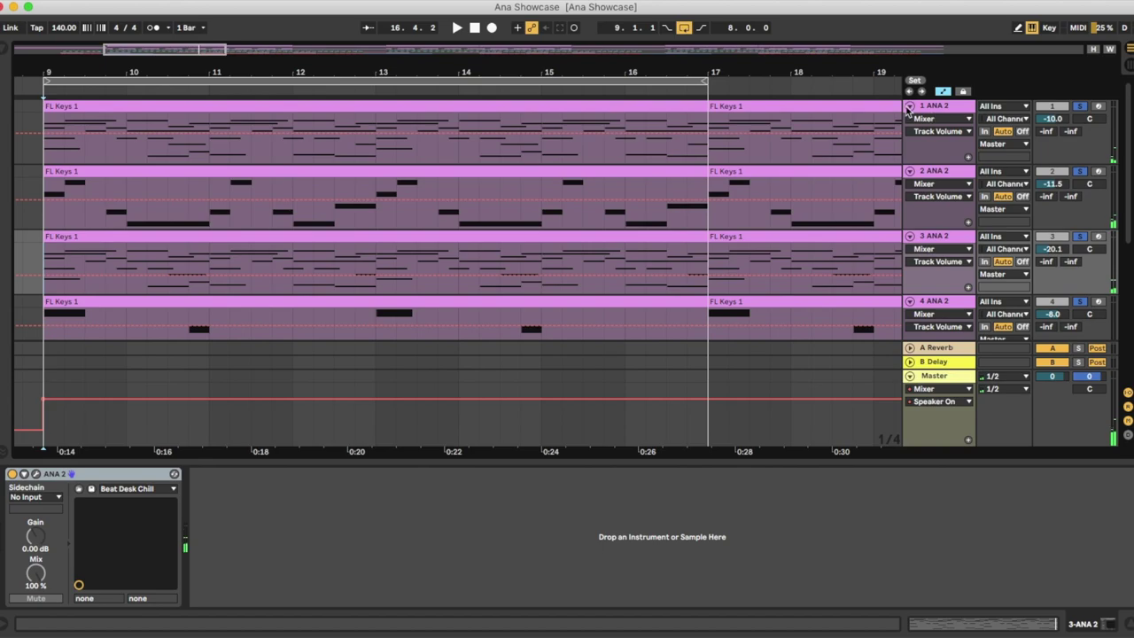
# Fold the four soloed ANA 2 tracks, 1 to 4
pyautogui.click(910, 107)
pyautogui.click(909, 119)
pyautogui.click(909, 134)
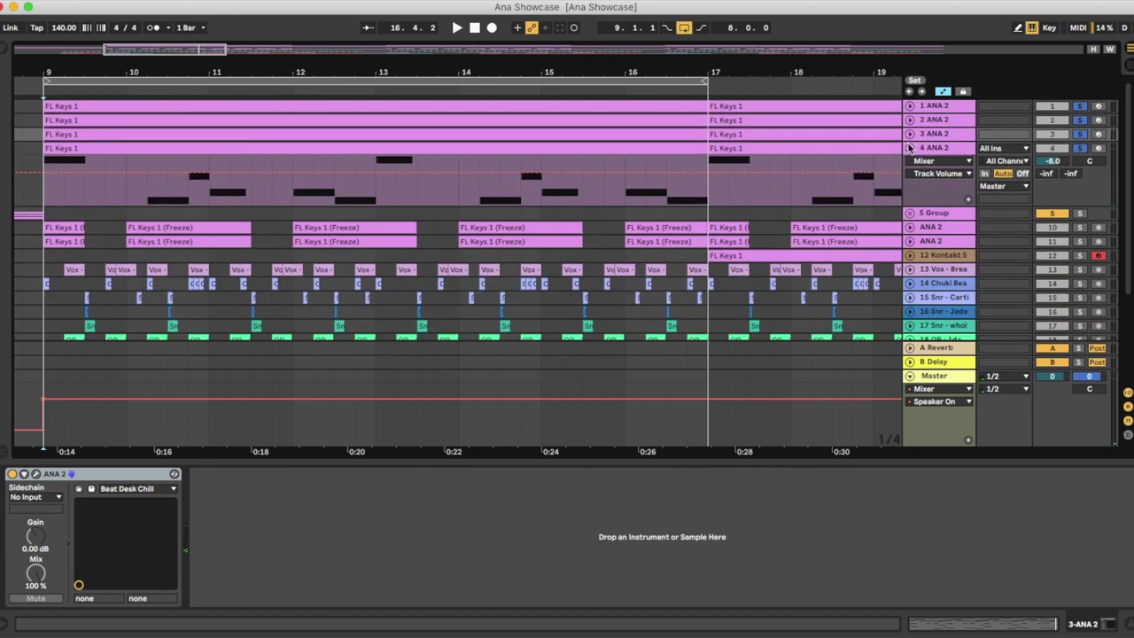
pyautogui.click(909, 148)
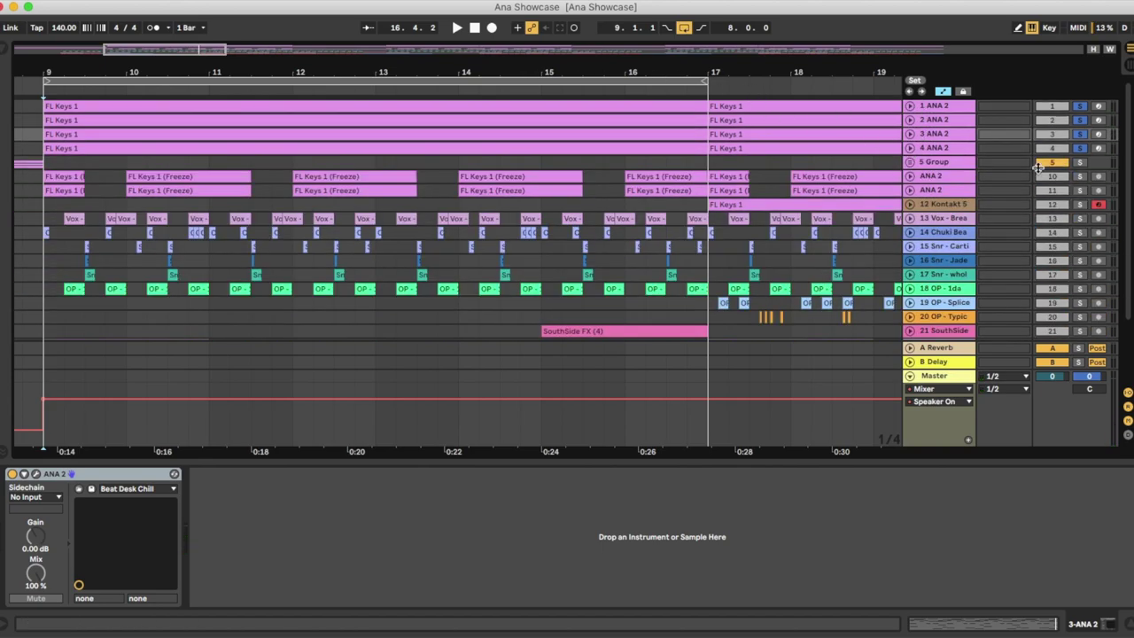
# Unfold the two frozen ANA 2 tracks, 10 and 11
pyautogui.click(930, 177)
pyautogui.click(909, 176)
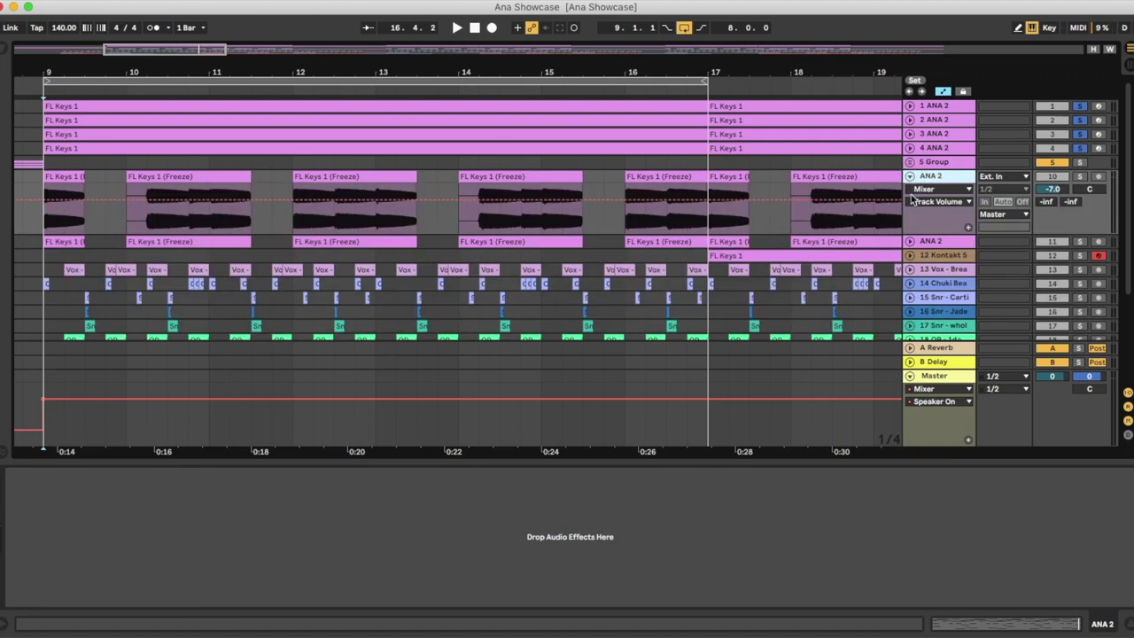
pyautogui.click(910, 241)
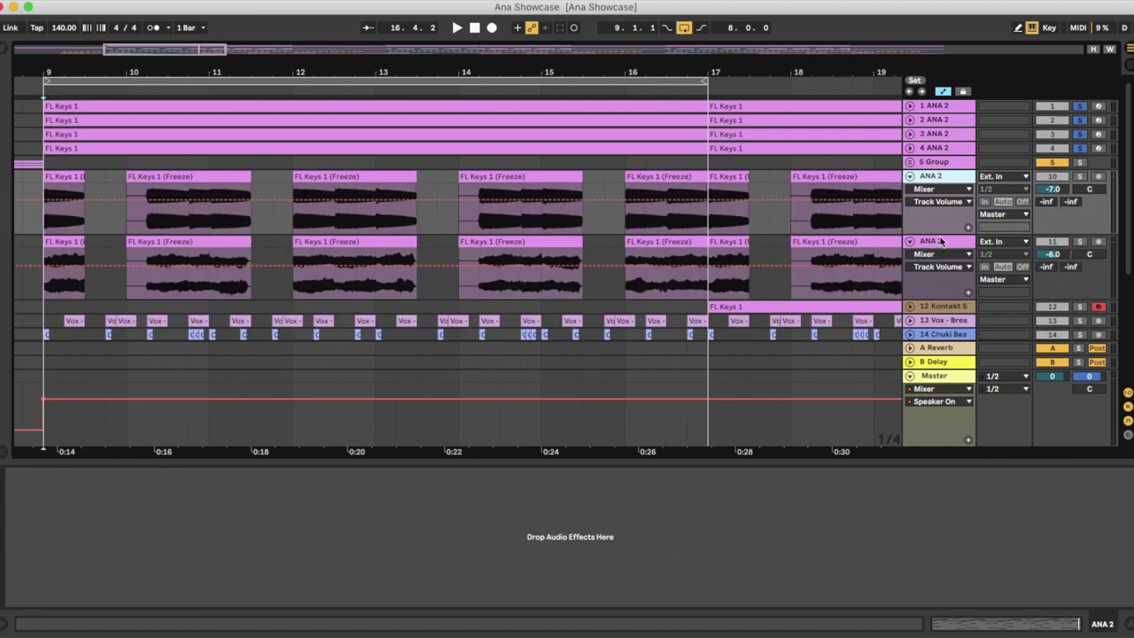
# Solo the frozen ANA 2 tracks 10 and 11 in turn and play each from bar 9
pyautogui.click(1078, 177)
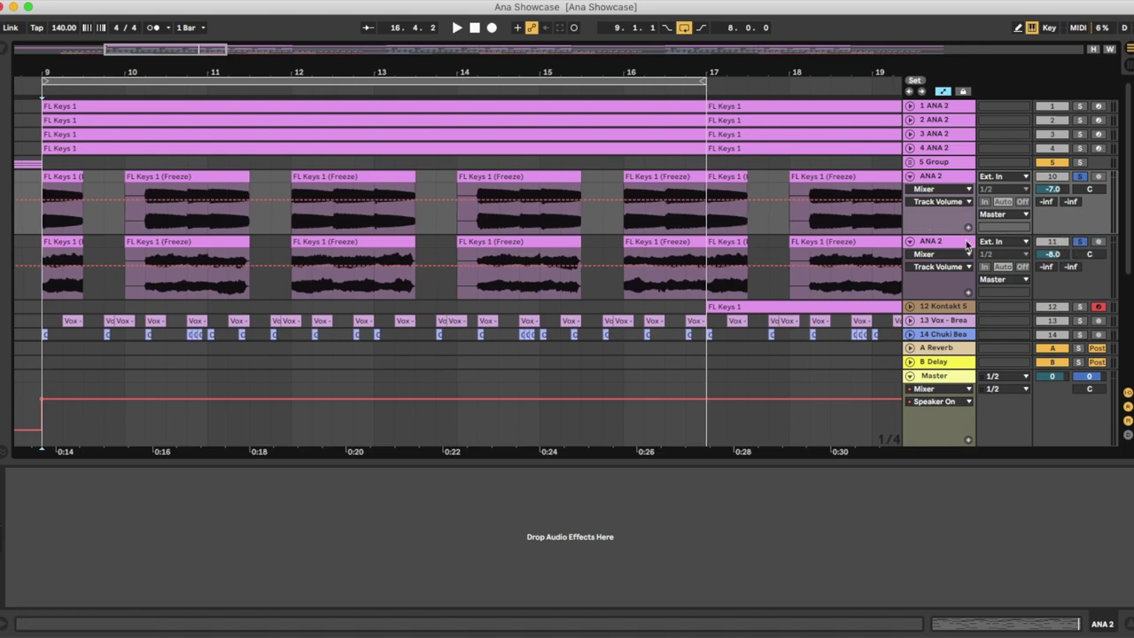
pyautogui.press('space')
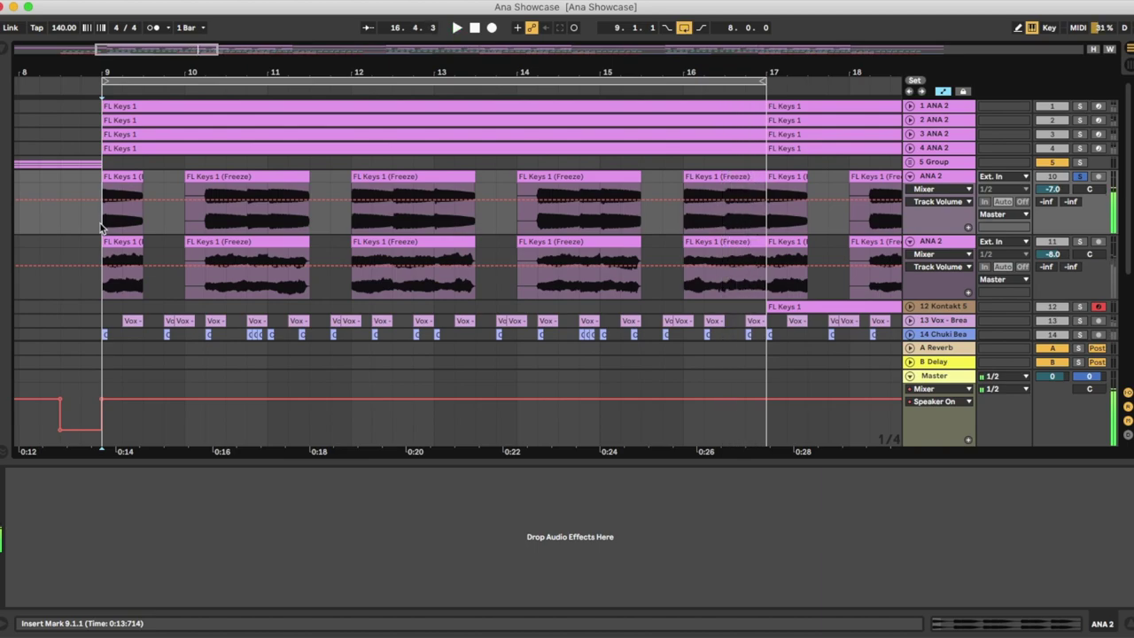
pyautogui.click(102, 285)
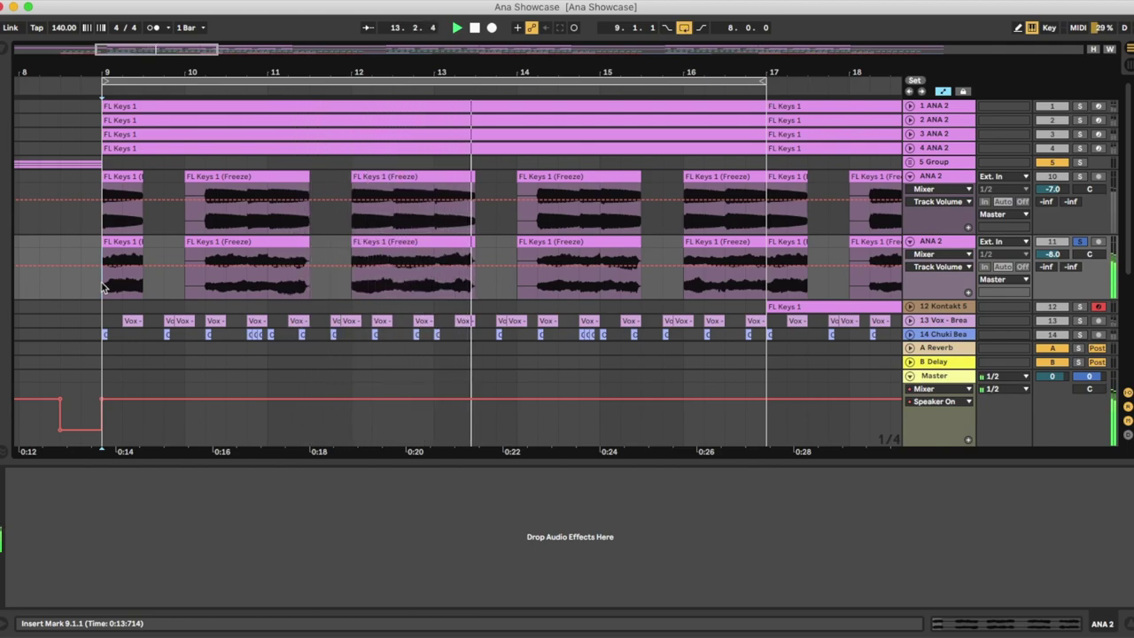
pyautogui.doubleClick(949, 244)
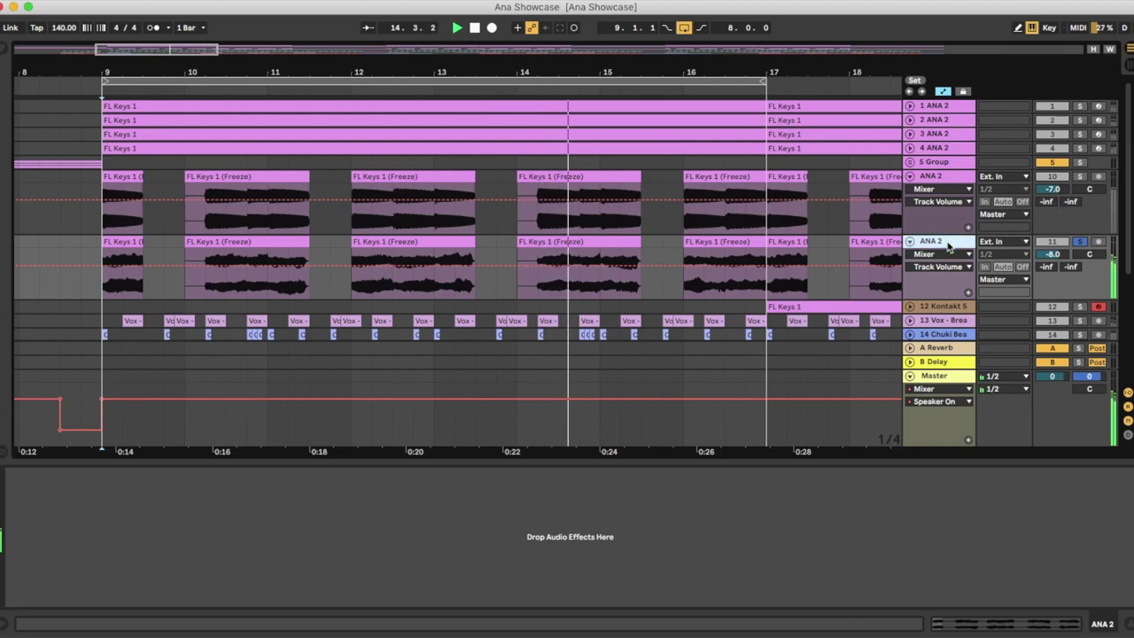
pyautogui.click(937, 243)
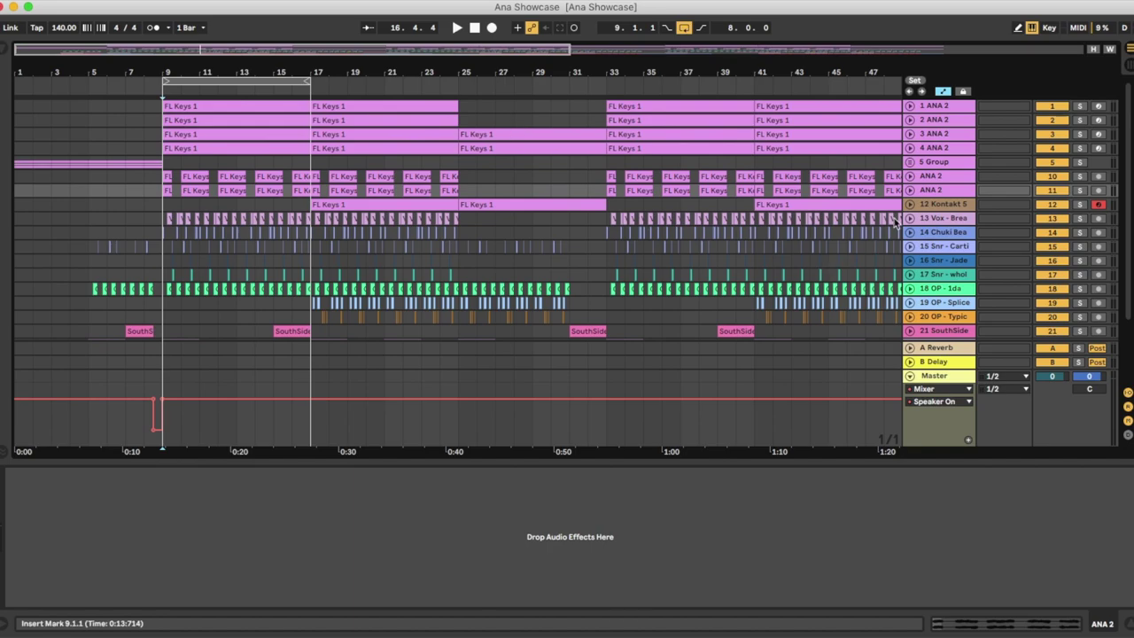
# Unfold the 12 Kontakt 5 track and show its devices
pyautogui.click(908, 205)
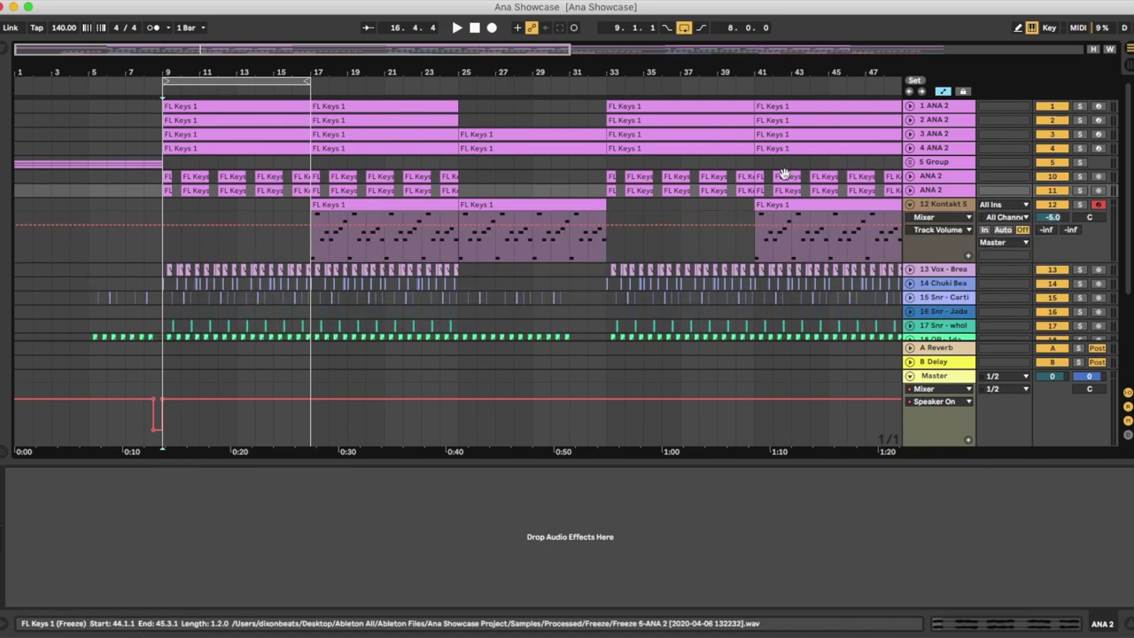
pyautogui.click(941, 206)
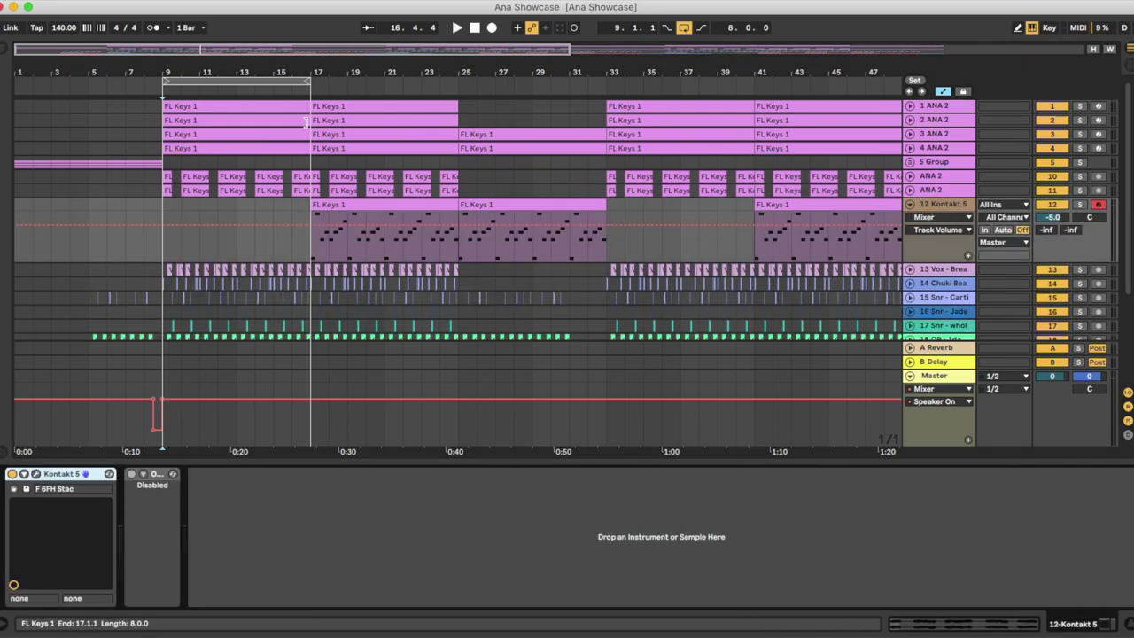
# Move the loop to bars 17–25 and play the soloed 12 Kontakt 5 track from bar 17
pyautogui.moveTo(217, 80); pyautogui.dragTo(365, 80)
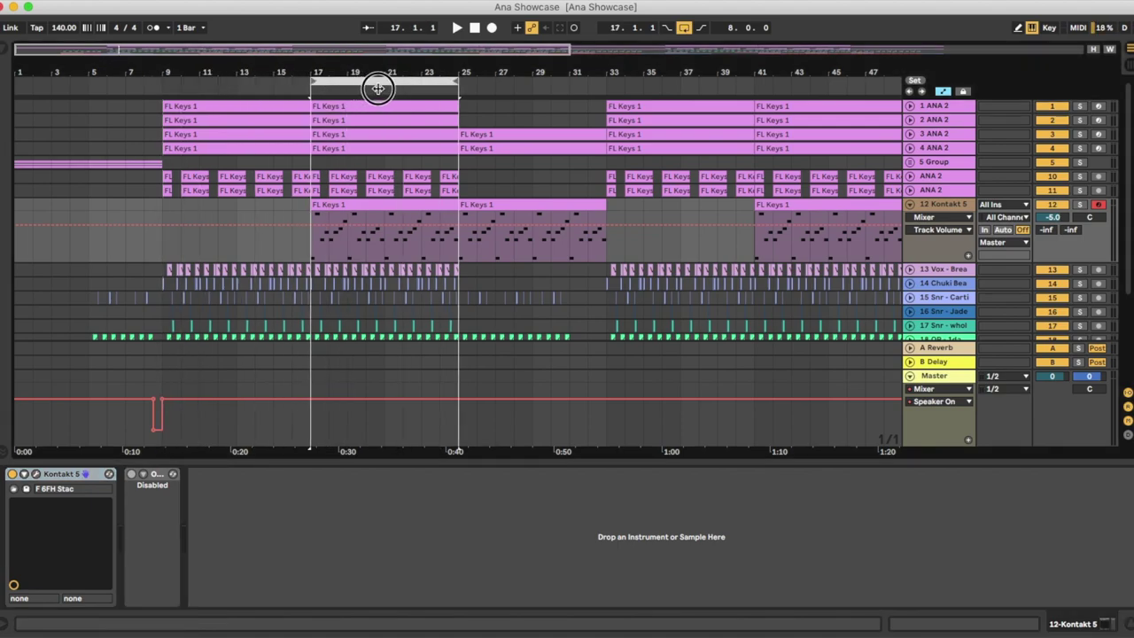
pyautogui.click(1075, 205)
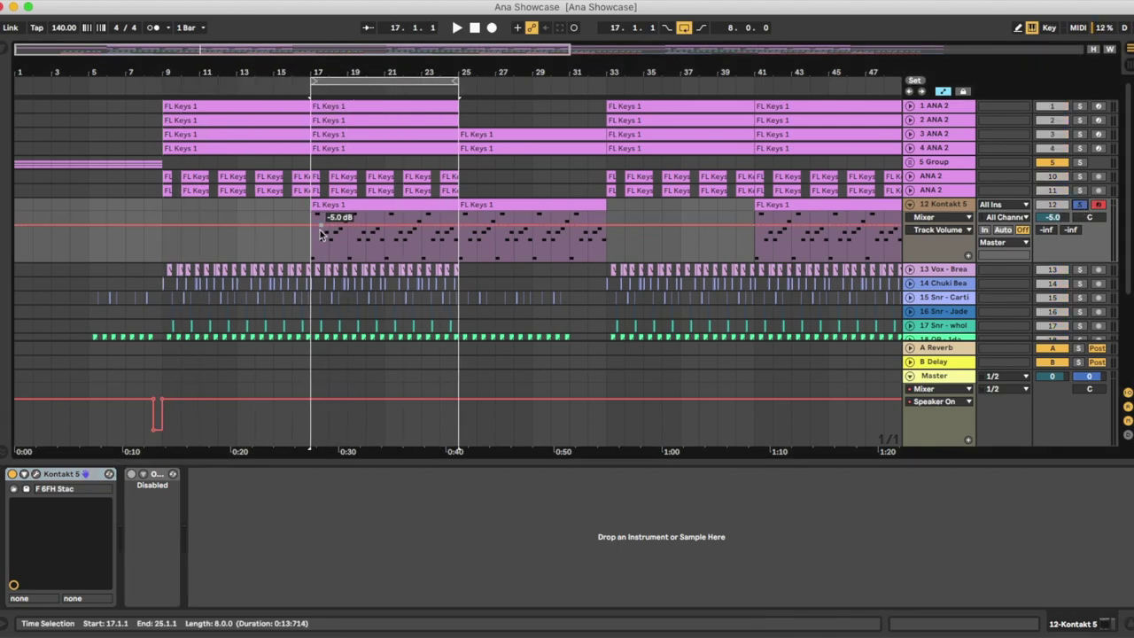
pyautogui.click(309, 250)
pyautogui.press('space')
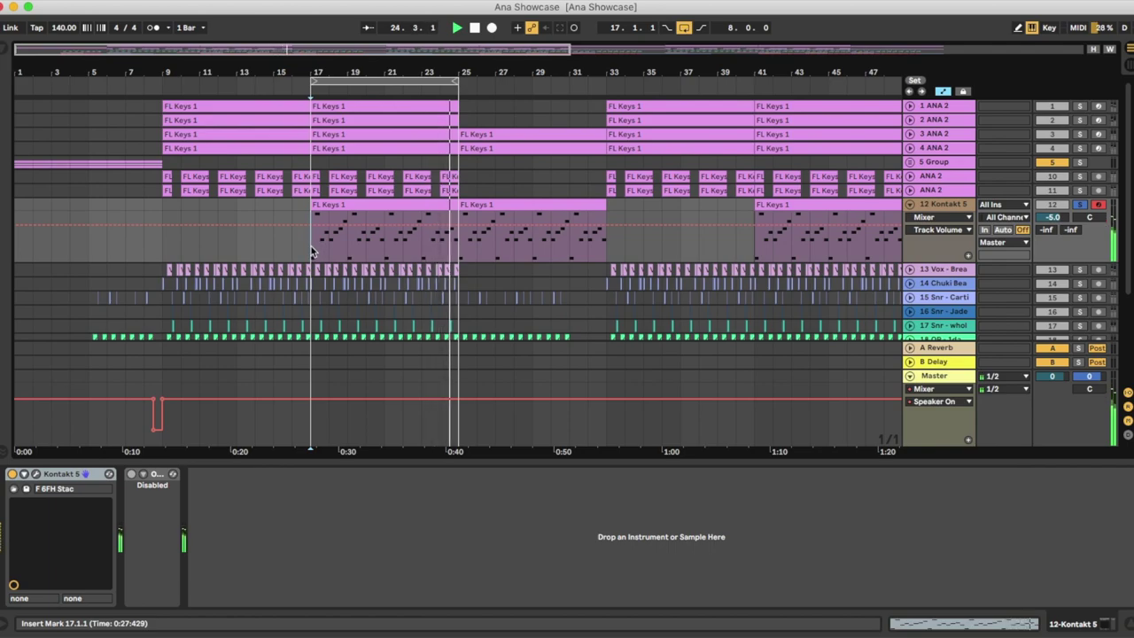
# Solo the drum and effects tracks 13 to 22, 24 and 25
pyautogui.scroll(-5, 1084, 296)
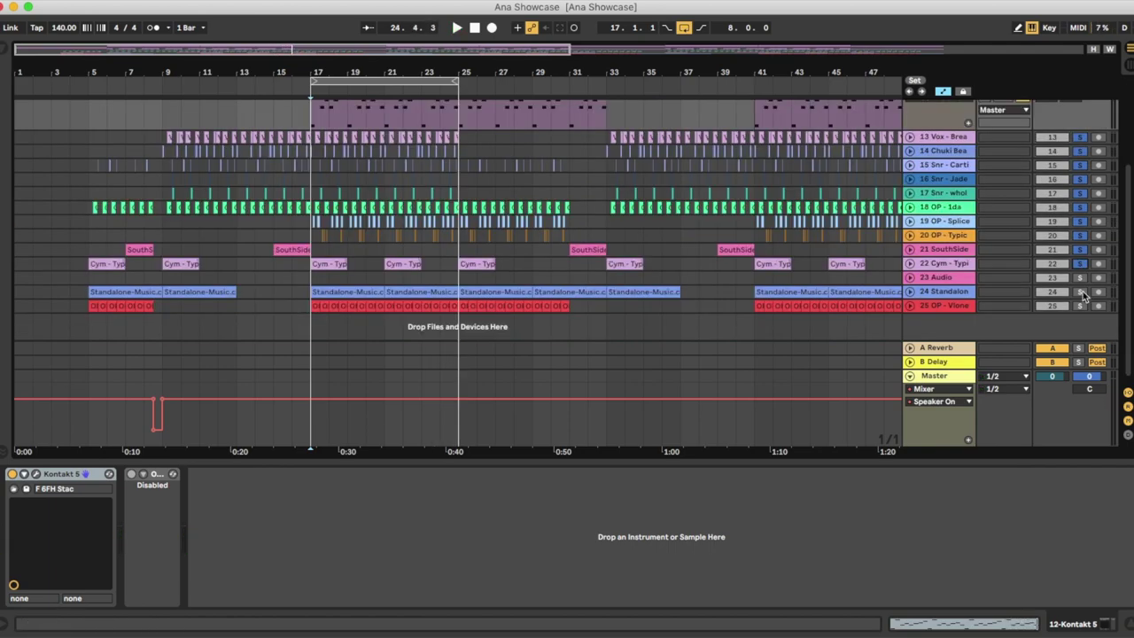
pyautogui.scroll(1, 511, 145)
pyautogui.moveTo(394, 70); pyautogui.dragTo(395, 133)
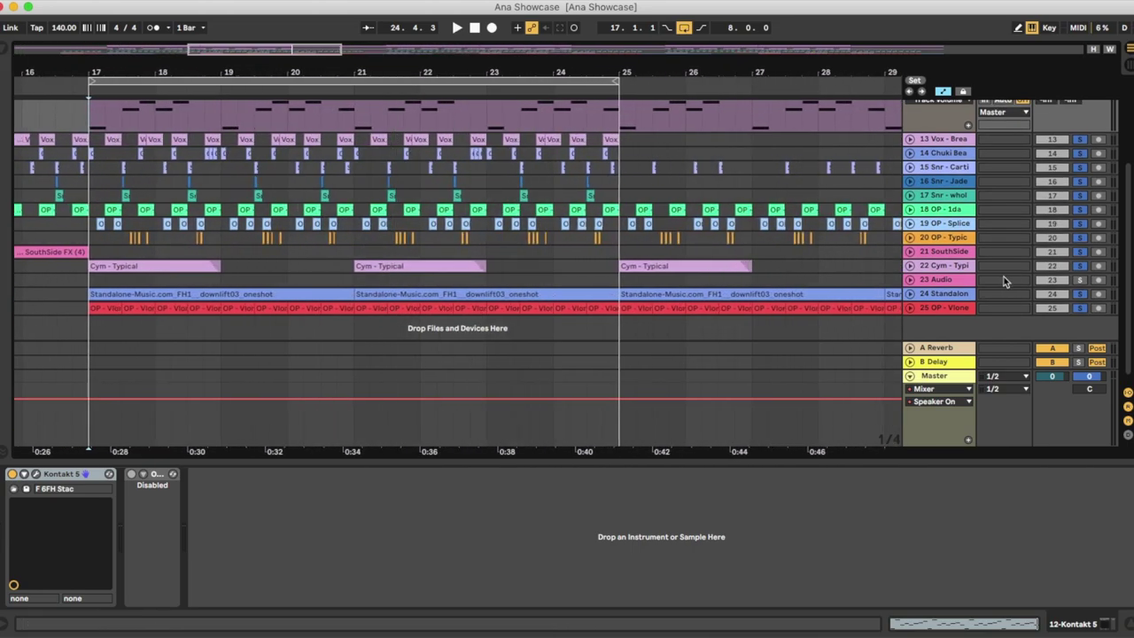
pyautogui.click(928, 295)
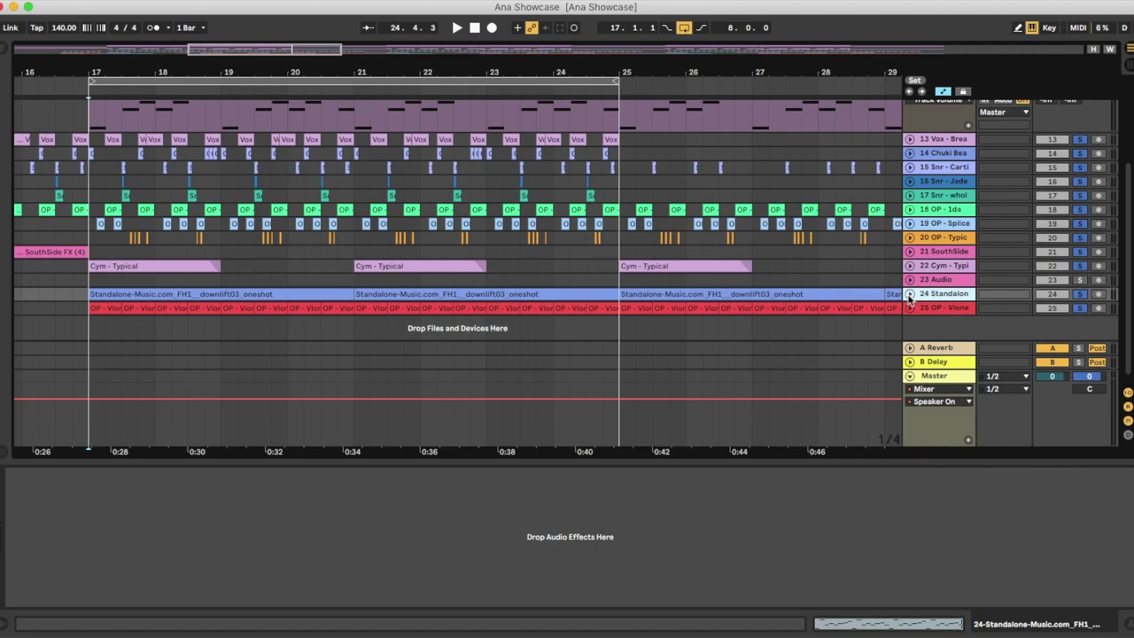
pyautogui.click(909, 307)
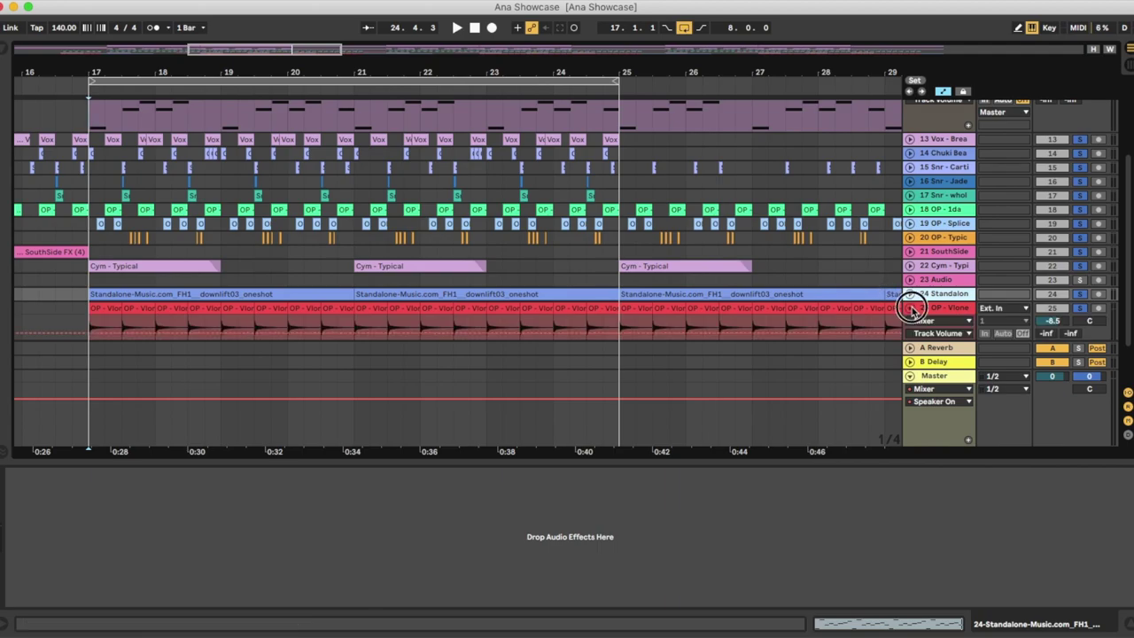
pyautogui.click(912, 309)
# Play the soloed drum and effects tracks from bar 17 to the end of the bars 17–25 loop, and stop playback
pyautogui.click(95, 328)
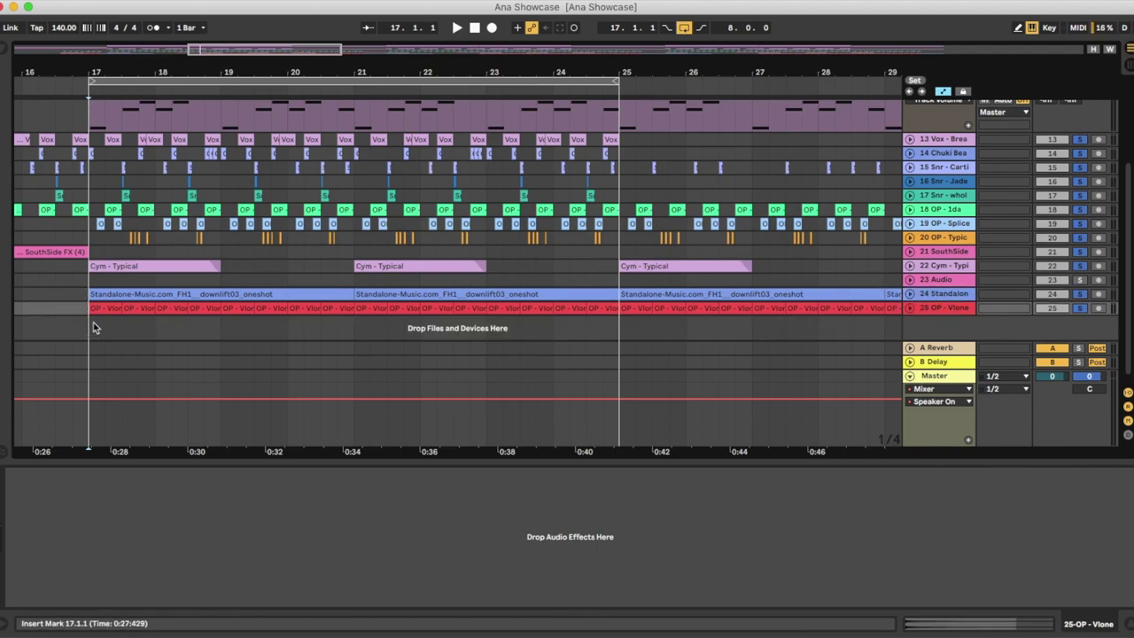
pyautogui.scroll(3, 159, 314)
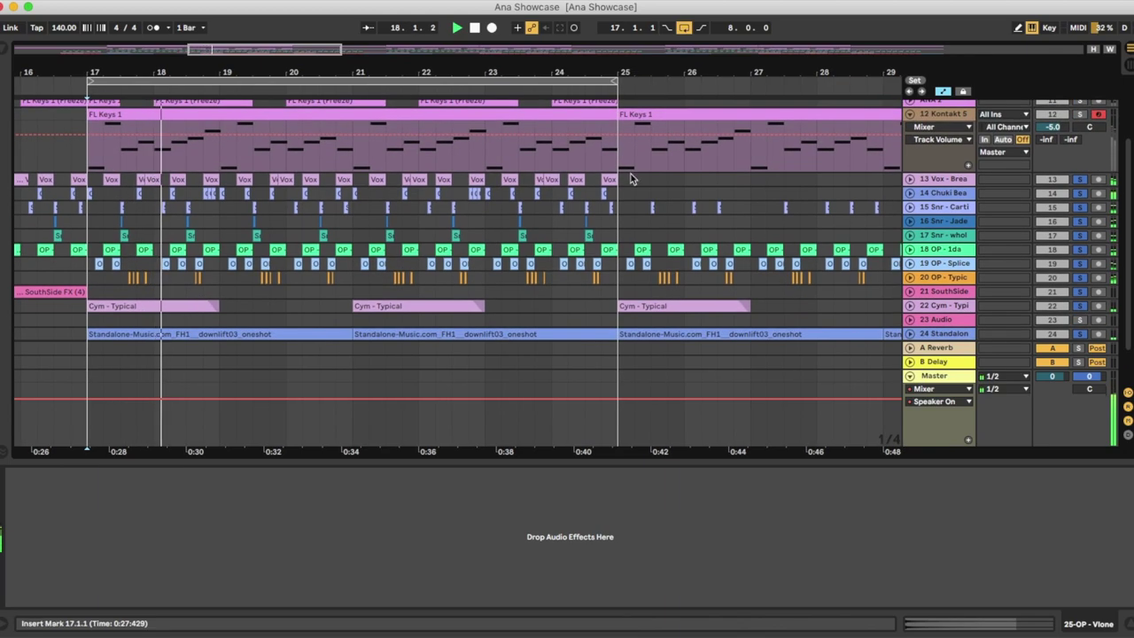
pyautogui.scroll(-2, 857, 228)
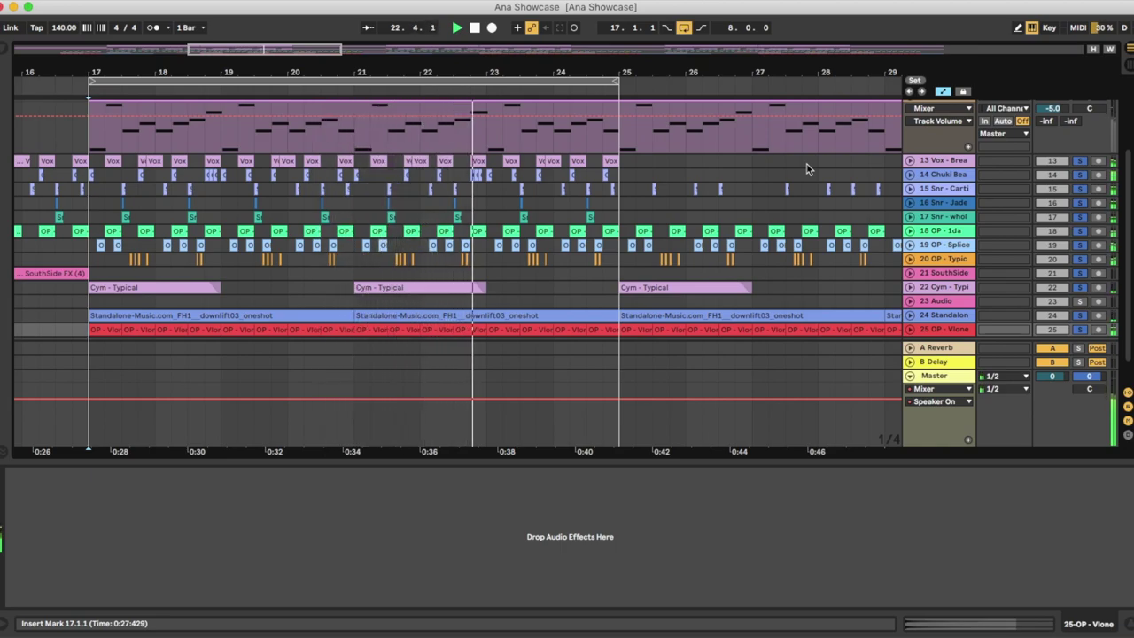
pyautogui.hscroll(1, 807, 169)
pyautogui.hscroll(-2, 807, 169)
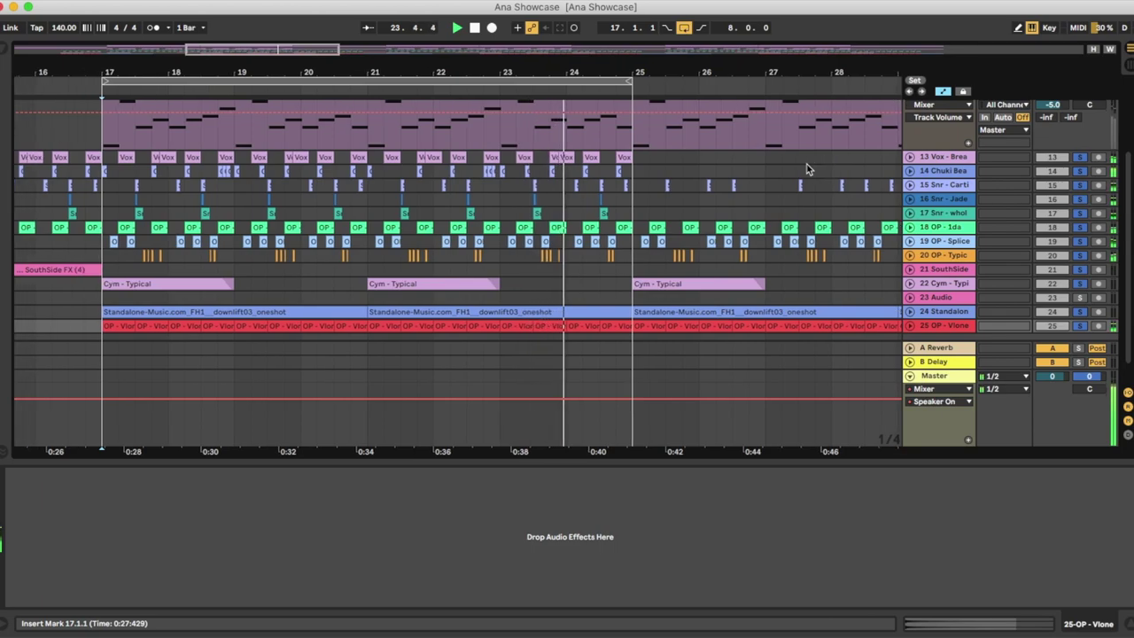
pyautogui.press('space')
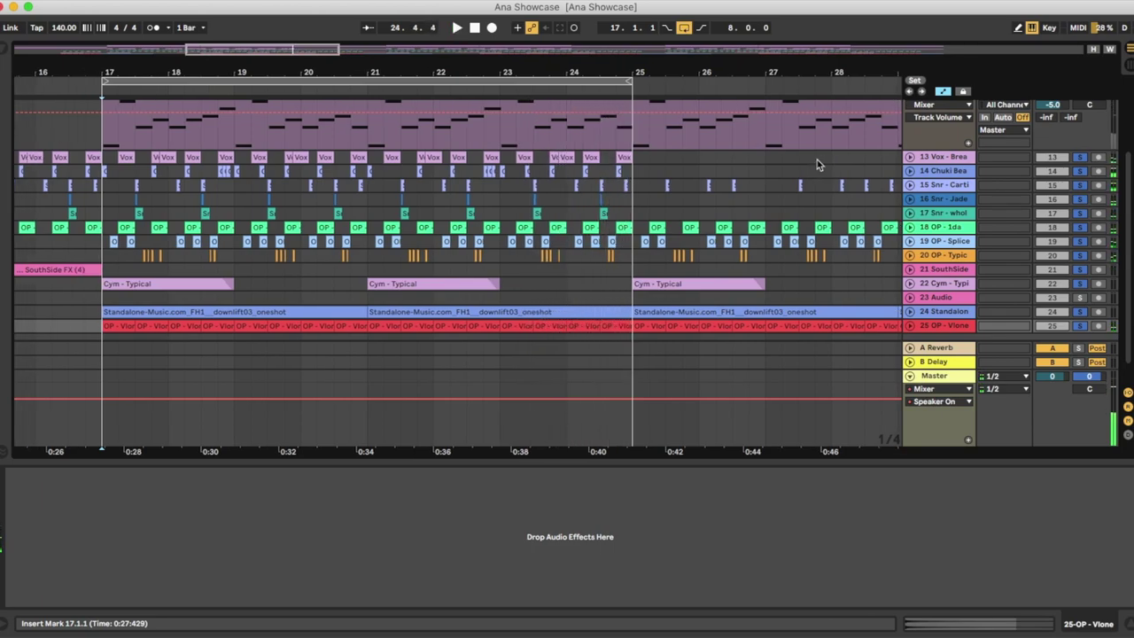
# Select the 13 Vox track and fold the 12 Kontakt 5 track
pyautogui.click(1080, 163)
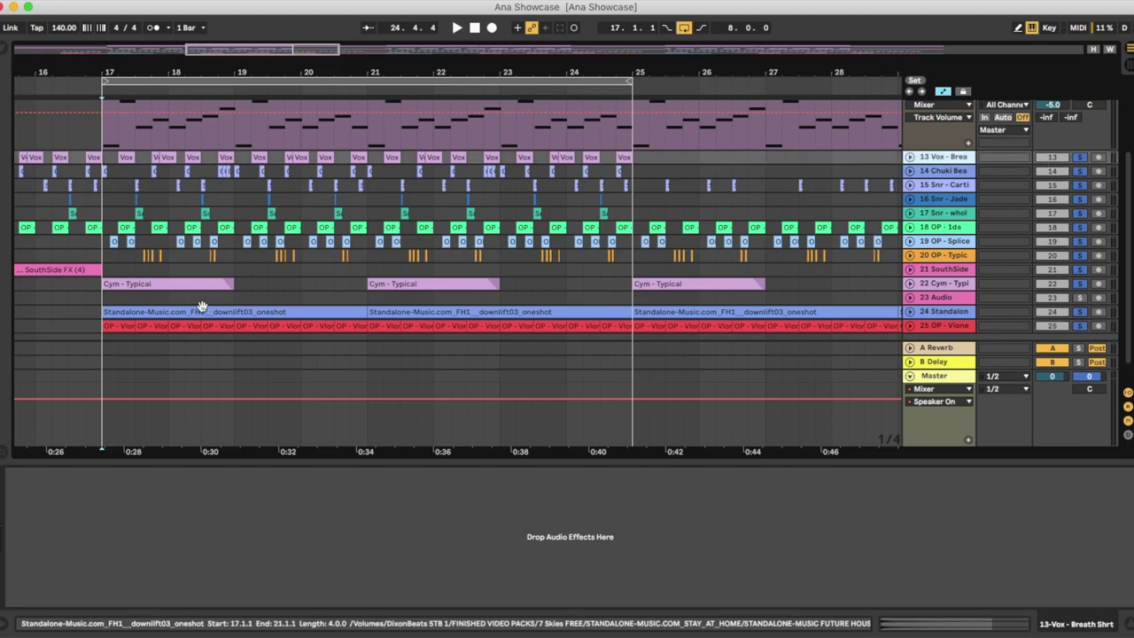
pyautogui.scroll(5, 772, 268)
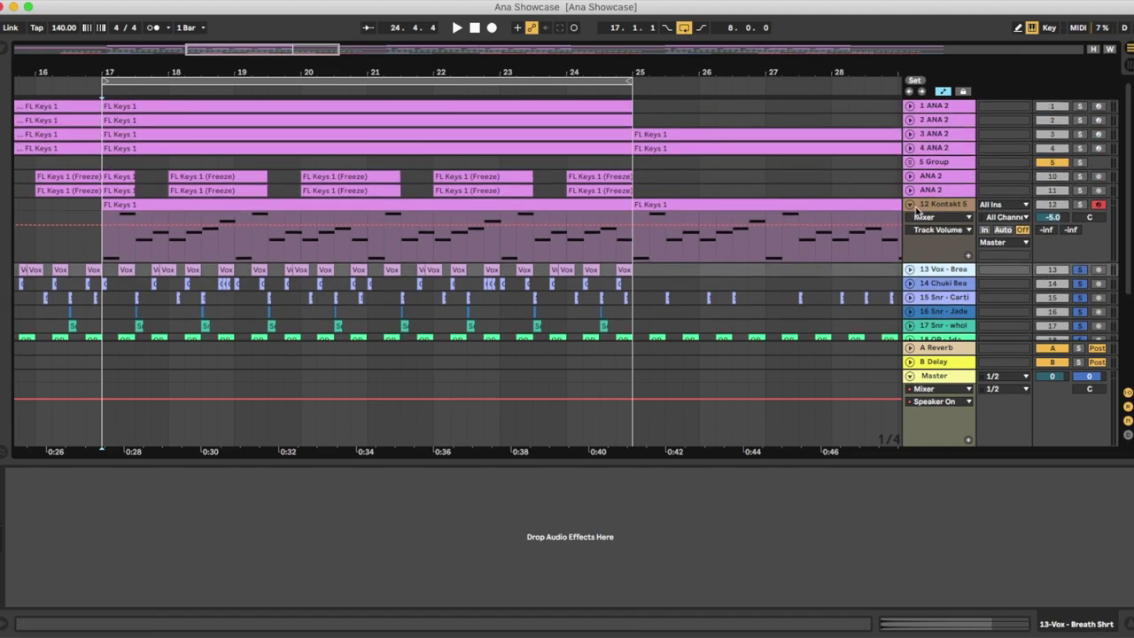
pyautogui.hscroll(-5, 121, 349)
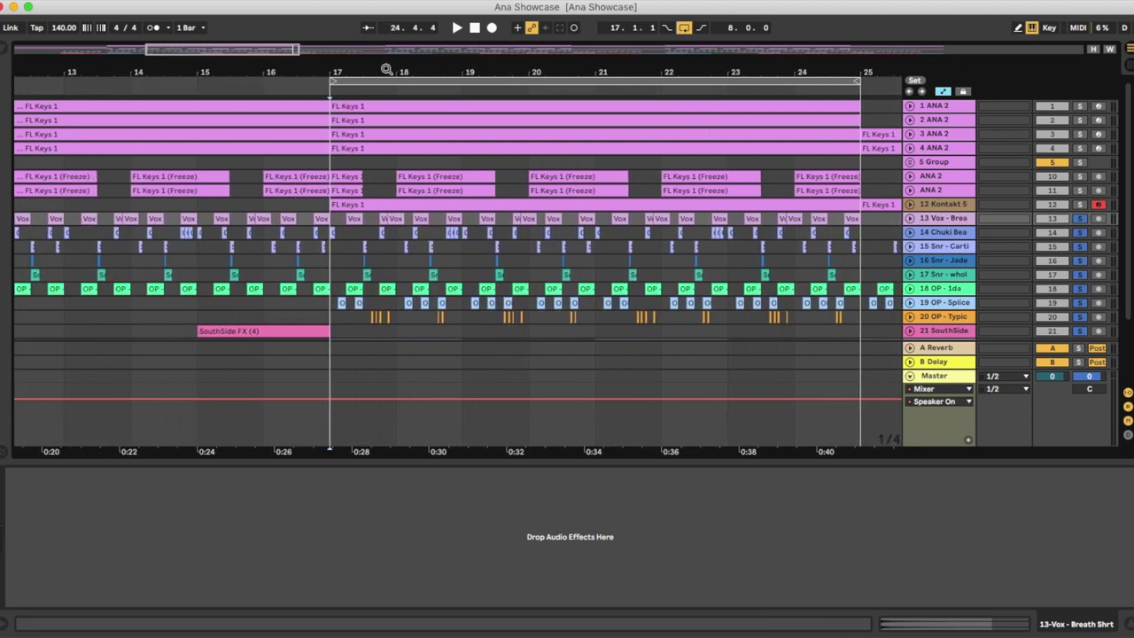
# Move the loop to bars 1–9 and play the intro from bar 1 with all solos off and 5 Group unfolded
pyautogui.moveTo(386, 69); pyautogui.dragTo(386, 67)
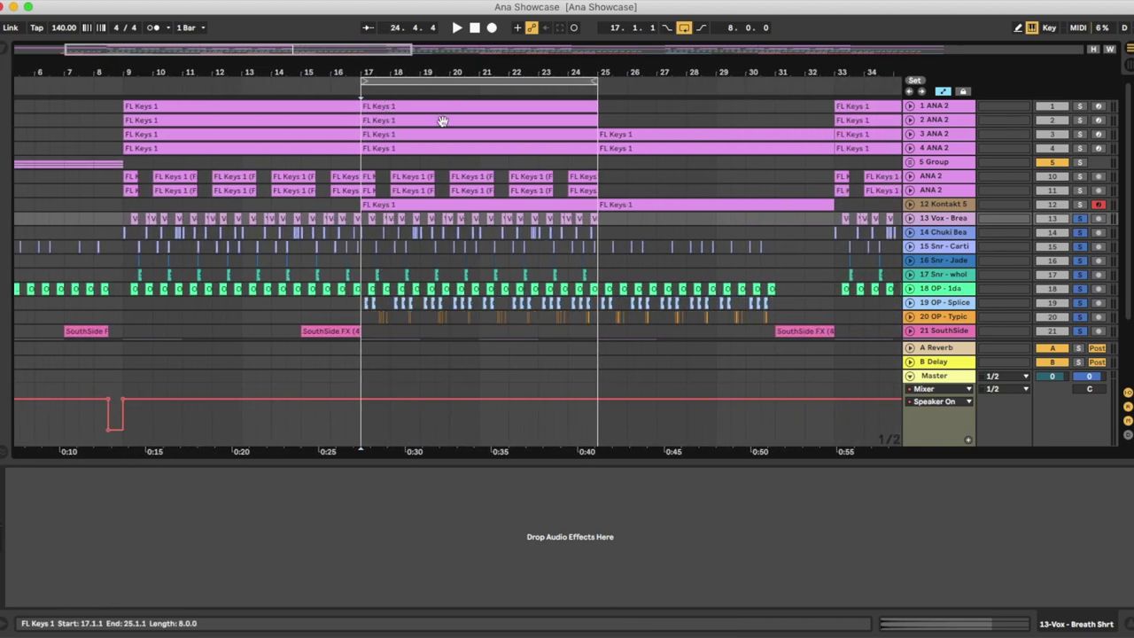
pyautogui.hscroll(-4, 445, 117)
pyautogui.moveTo(506, 84); pyautogui.dragTo(26, 106)
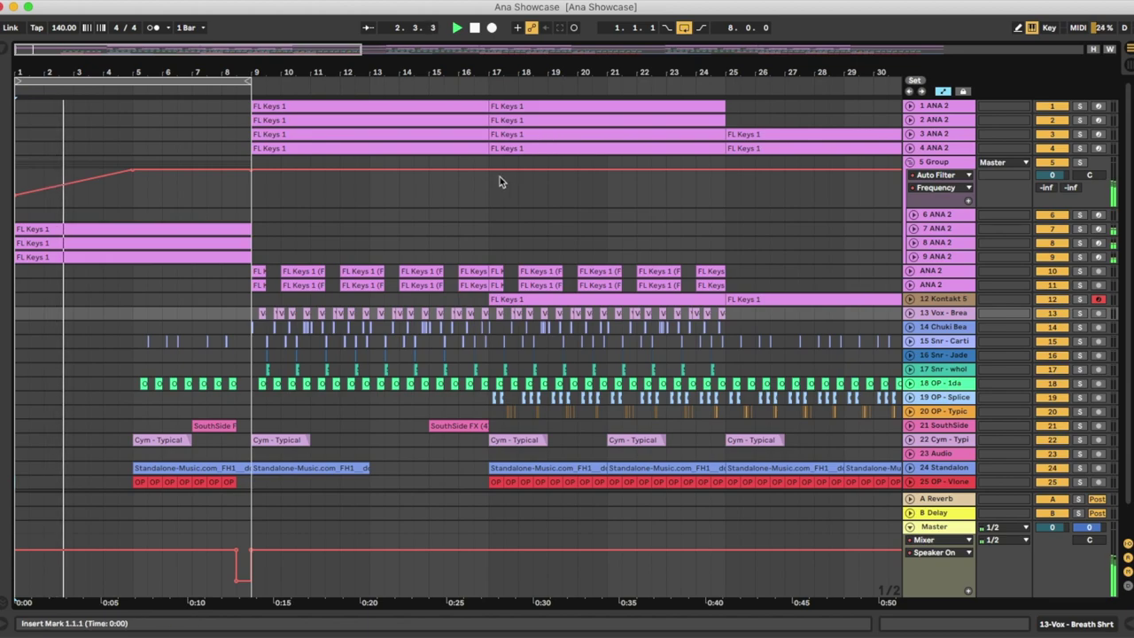
pyautogui.scroll(-2, 478, 177)
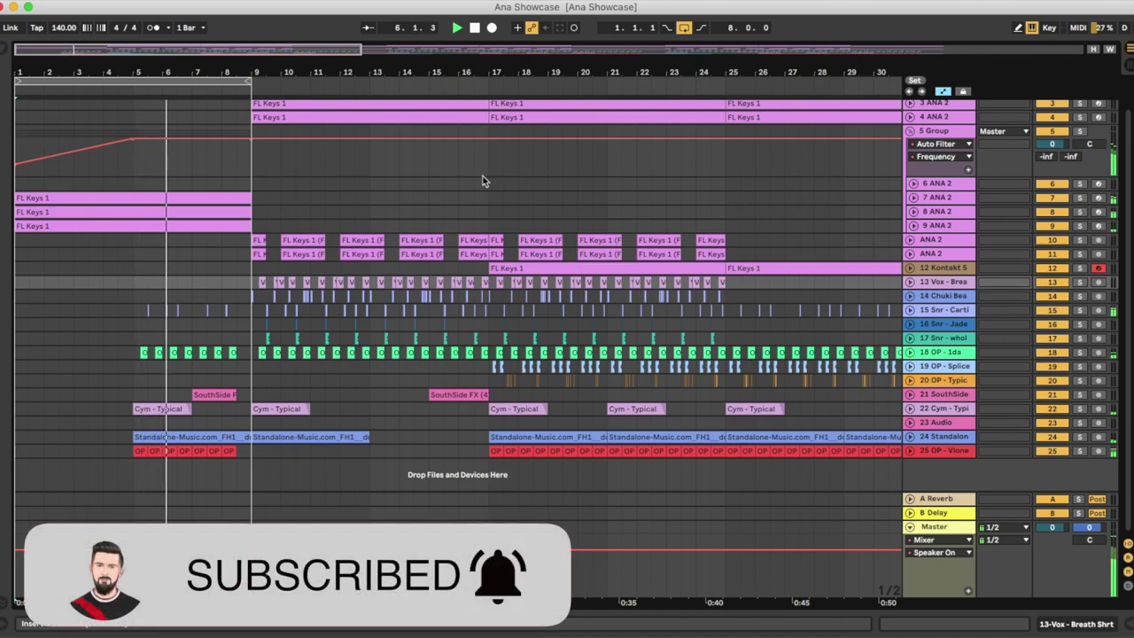
pyautogui.scroll(2, 482, 180)
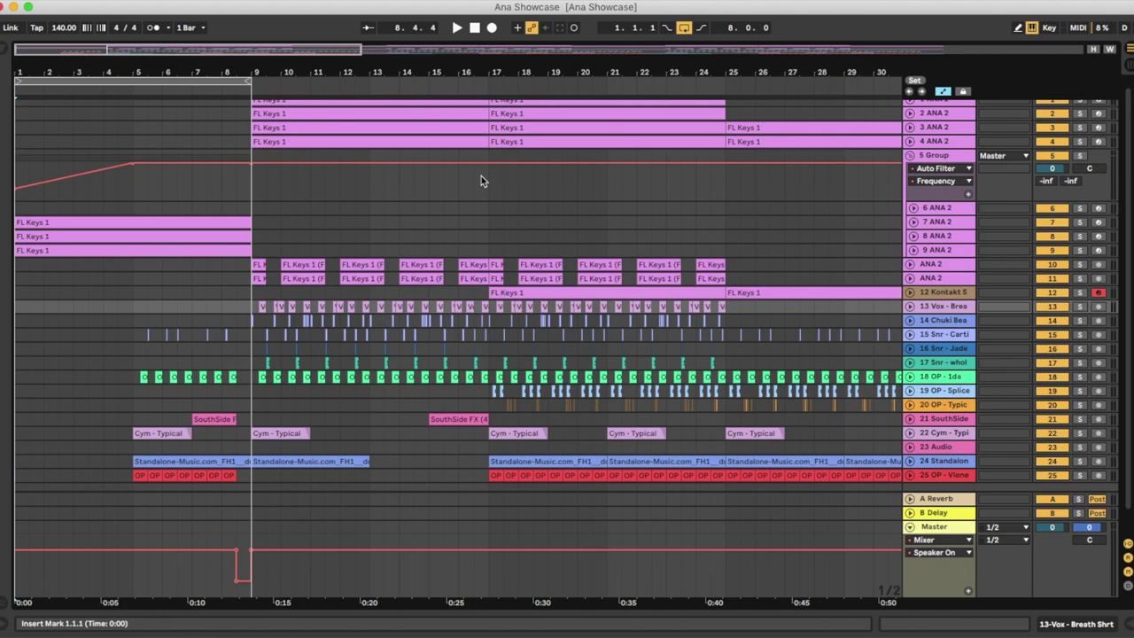
# Fit the whole arrangement in view and fold the 5 Group track
pyautogui.moveTo(489, 71); pyautogui.dragTo(174, 66)
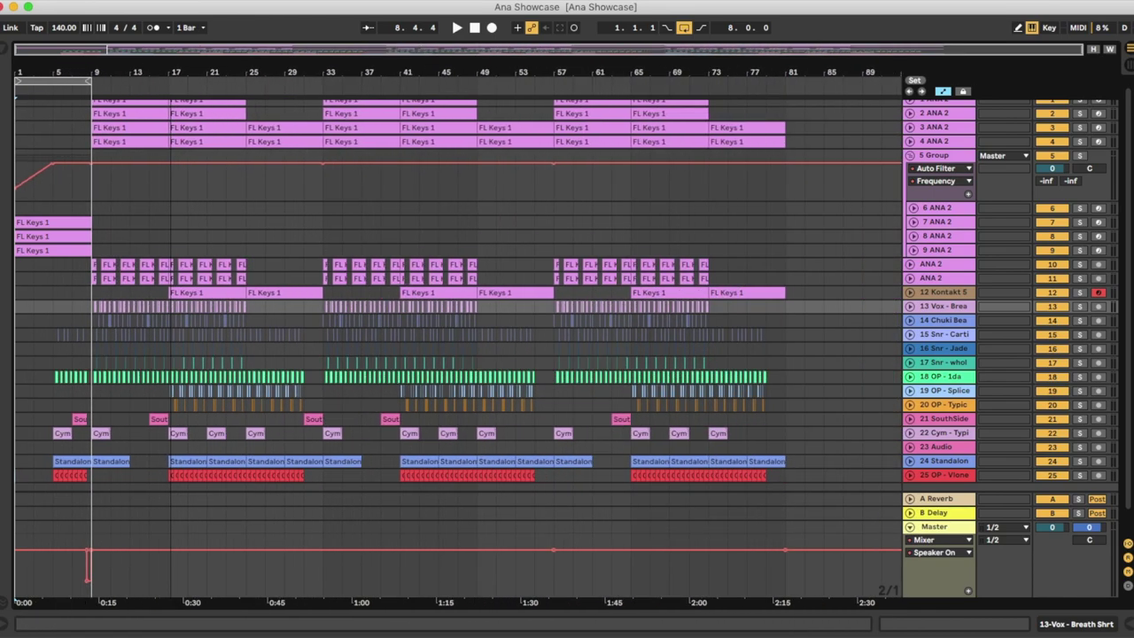
pyautogui.scroll(-1, 595, 239)
pyautogui.click(911, 153)
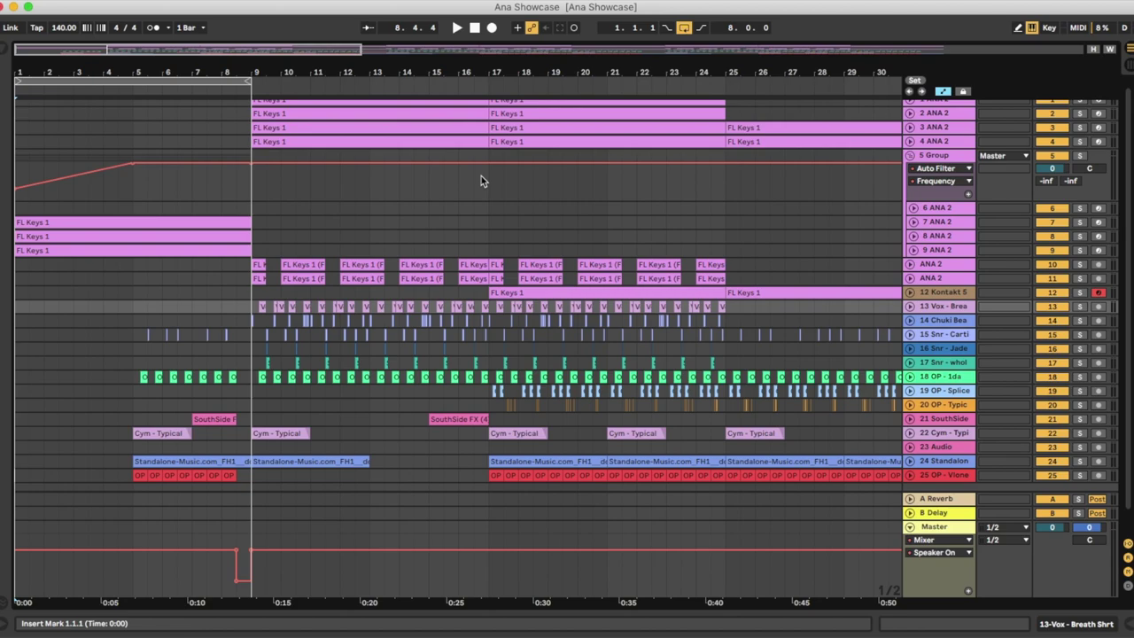
pyautogui.moveTo(488, 69); pyautogui.dragTo(172, 67)
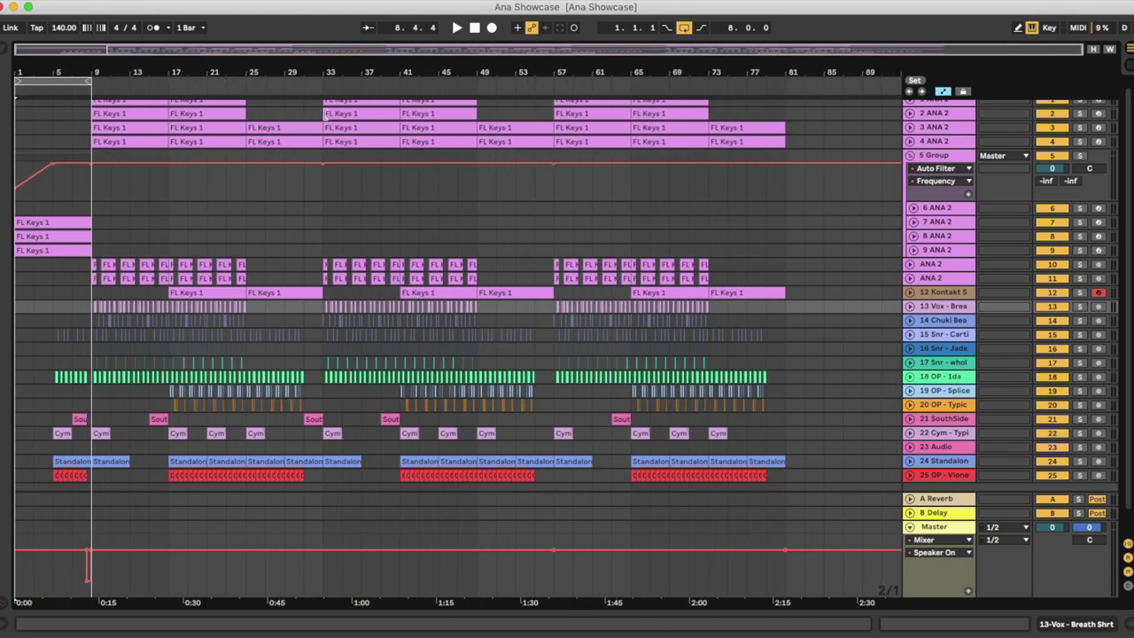
pyautogui.scroll(-1, 554, 231)
pyautogui.click(911, 151)
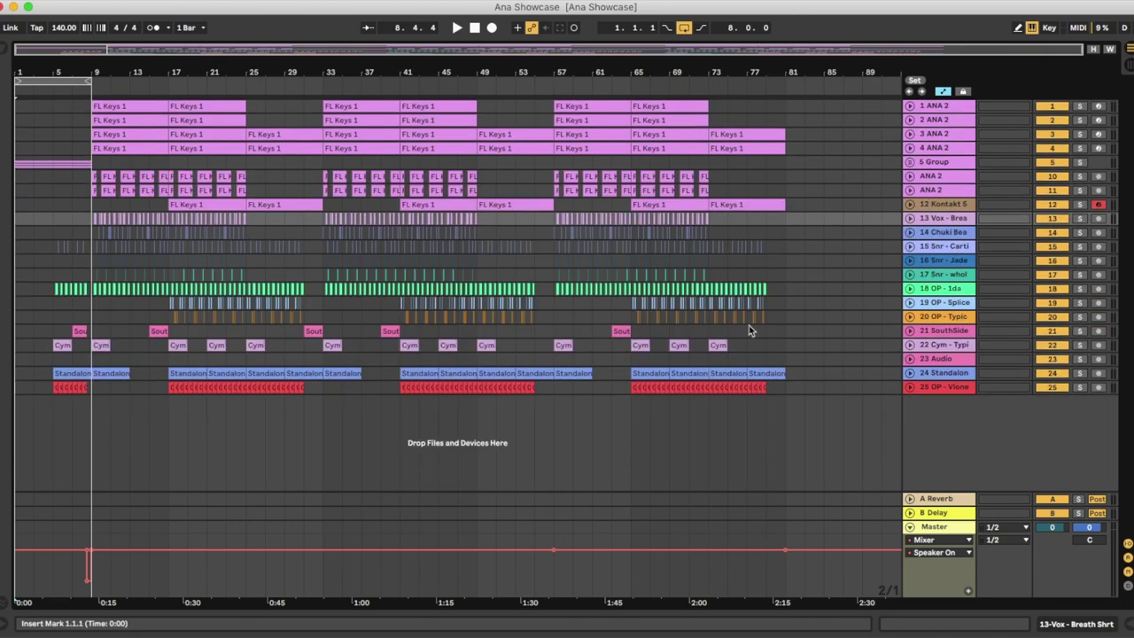